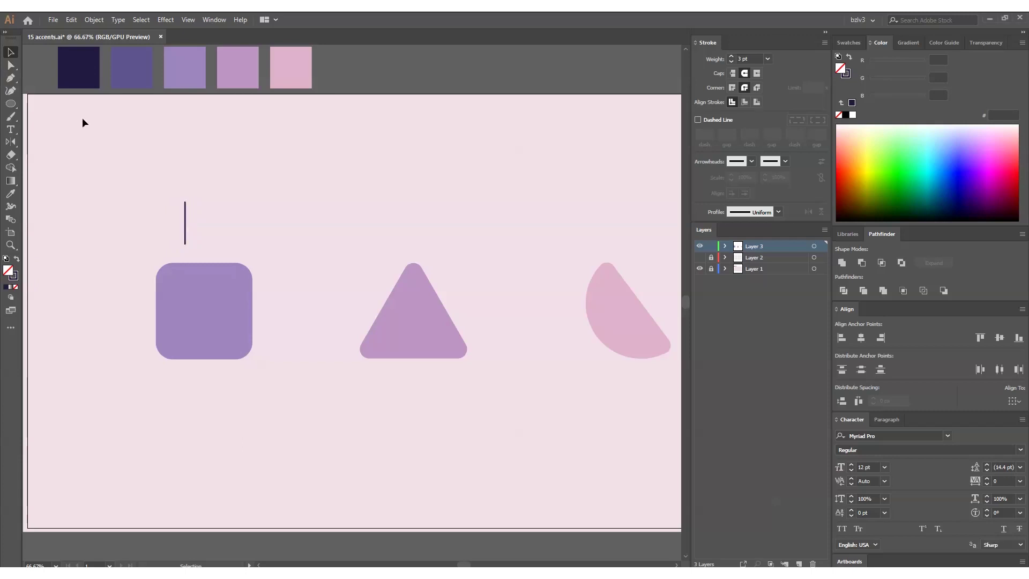
# Shorten the vertical line above the rounded square by moving its upper anchor point down
pyautogui.click(231, 246)
pyautogui.press('a')
pyautogui.click(253, 231)
pyautogui.hotkey('shift', 'Down')
pyautogui.hotkey('shift', 'Down')
pyautogui.hotkey('shift', 'Down')
pyautogui.hotkey('shift', 'Down')
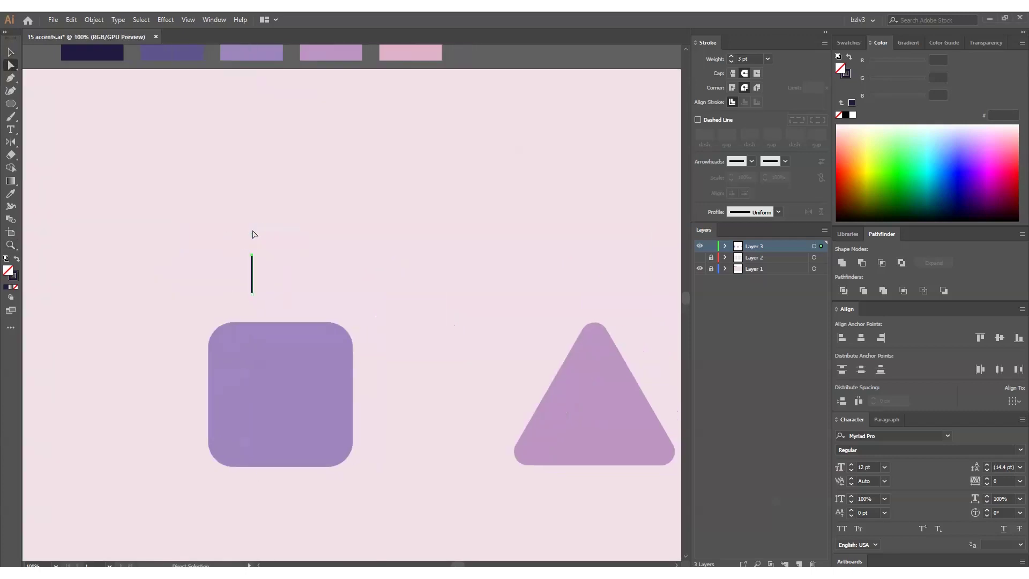
# Duplicate the line sideways to make a row of four above the square, and lengthen the second line upward
pyautogui.moveTo(251, 278); pyautogui.dragTo(270, 306)
pyautogui.hotkey('ctrl', 'd')
pyautogui.press('a')
pyautogui.click(270, 255)
pyautogui.hotkey('shift', 'Up')
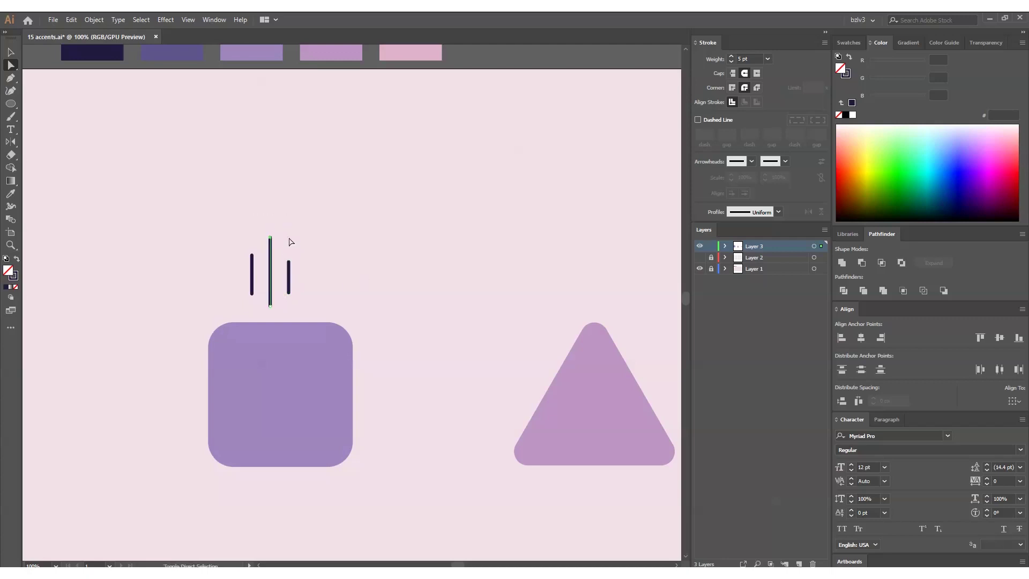
pyautogui.moveTo(288, 273); pyautogui.dragTo(311, 272)
# Distribute the four vertical lines above the square at even horizontal spacing
pyautogui.hotkey('ctrl', 'a')
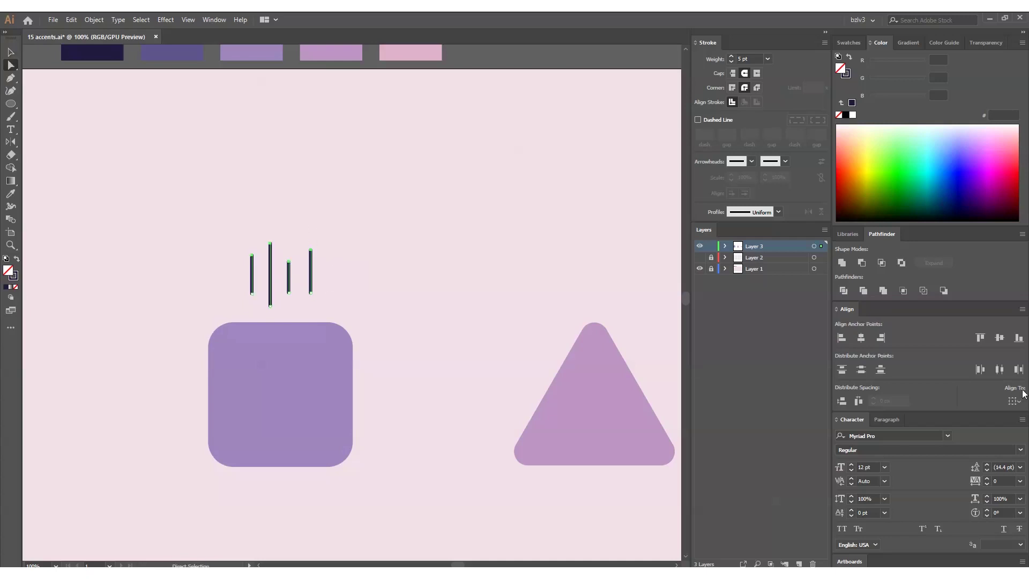
pyautogui.press('v')
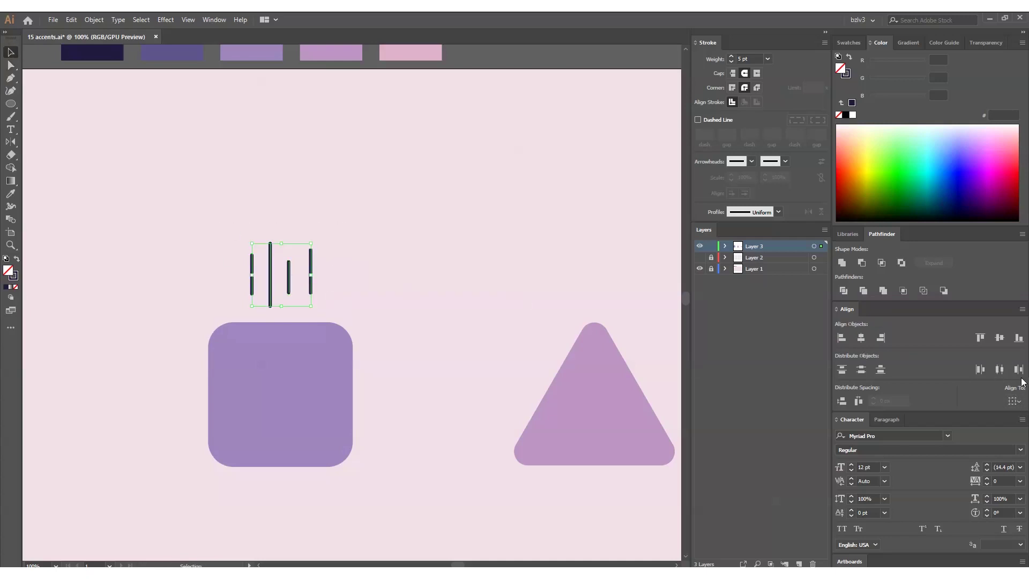
pyautogui.click(1018, 370)
pyautogui.click(416, 294)
# Draw a short vertical line above the triangle and place a copy of it straight below
pyautogui.hscroll(5, 457, 328)
pyautogui.scroll(-2, 457, 329)
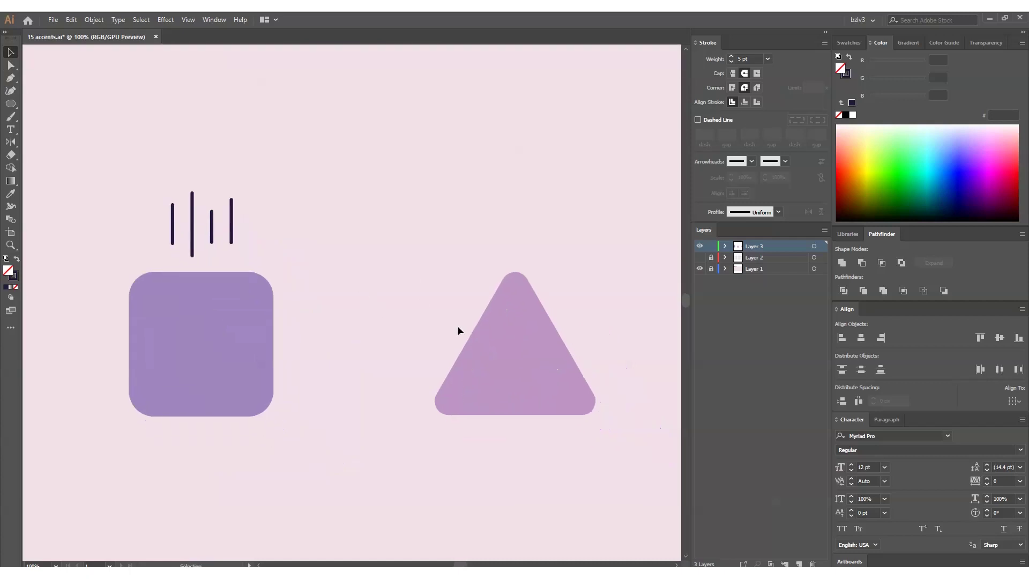
pyautogui.click(514, 113)
pyautogui.click(513, 143)
pyautogui.press('v')
pyautogui.moveTo(513, 145); pyautogui.dragTo(514, 250)
# Create a copy of both short lines rotated by 15 degrees
pyautogui.hotkey('ctrl', 'a')
pyautogui.rightClick(543, 172)
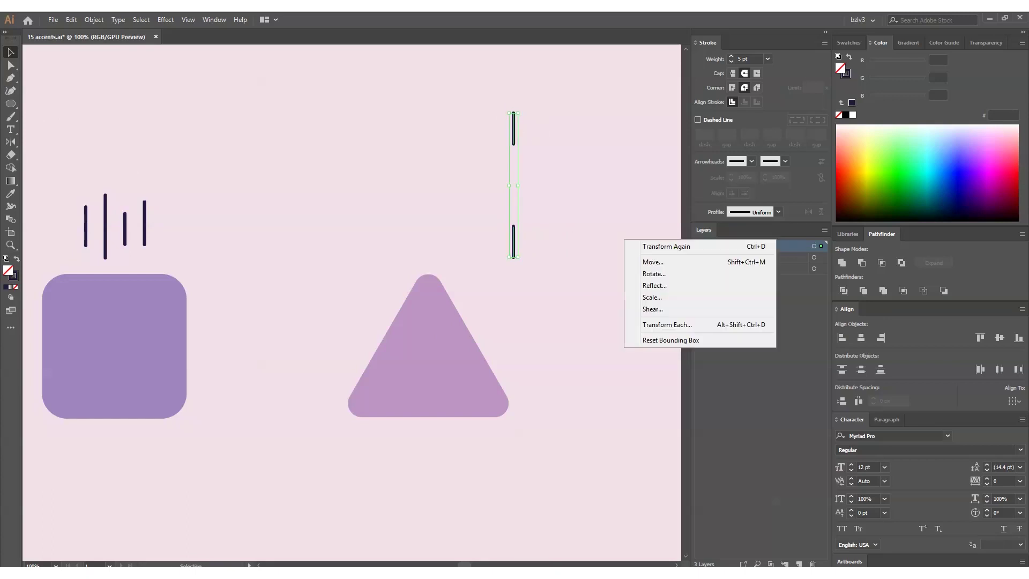
pyautogui.click(658, 278)
pyautogui.write('15')
pyautogui.click(592, 292)
pyautogui.click(611, 315)
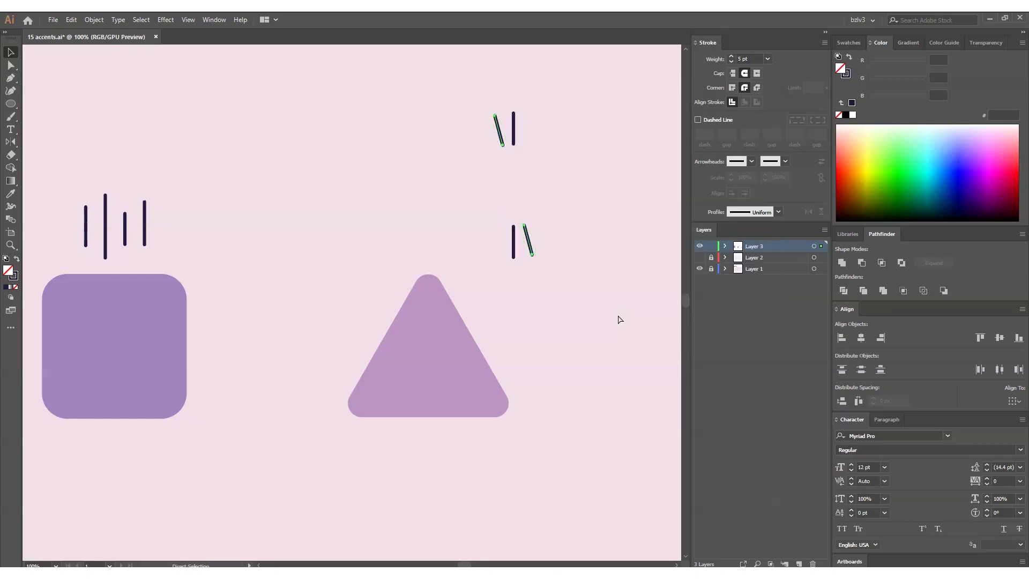
# Repeat the rotated copy until the short lines form a complete ring of rays
pyautogui.hotkey('ctrl', 'd')
pyautogui.hotkey('ctrl', 'd')
pyautogui.hotkey('ctrl', 'd')
pyautogui.hotkey('ctrl', 'd')
pyautogui.hotkey('ctrl', 'd')
pyautogui.hotkey('ctrl', 'd')
pyautogui.hotkey('ctrl', 'd')
pyautogui.hotkey('ctrl', 'd')
pyautogui.hotkey('ctrl', 'd')
pyautogui.hotkey('ctrl', 'd')
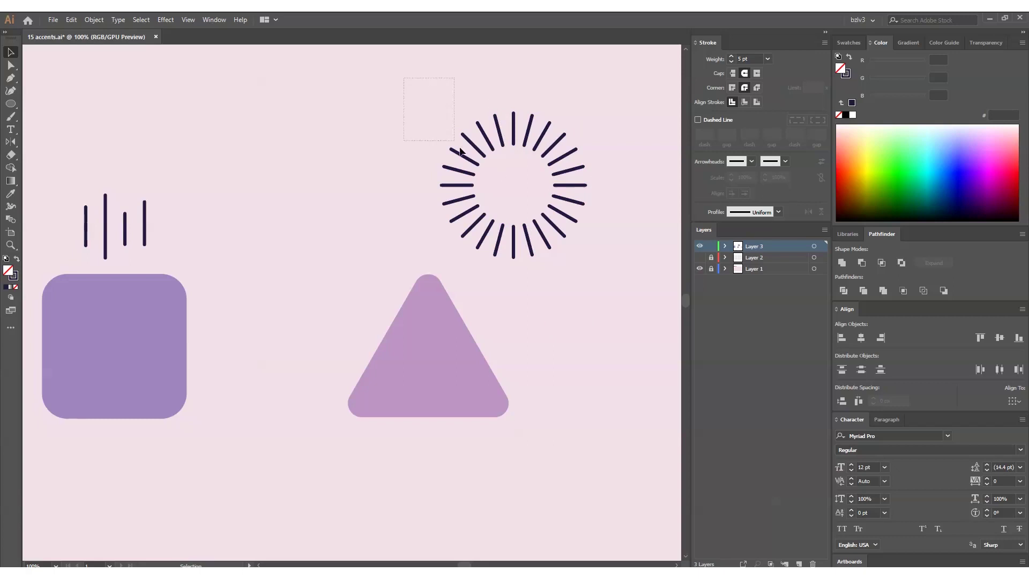
# Apply the second palette swatch's colour to the whole ring of rays and increase its stroke weight
pyautogui.moveTo(460, 152); pyautogui.dragTo(582, 258)
pyautogui.hotkey('ctrl', '-')
pyautogui.press('i')
pyautogui.click(177, 154)
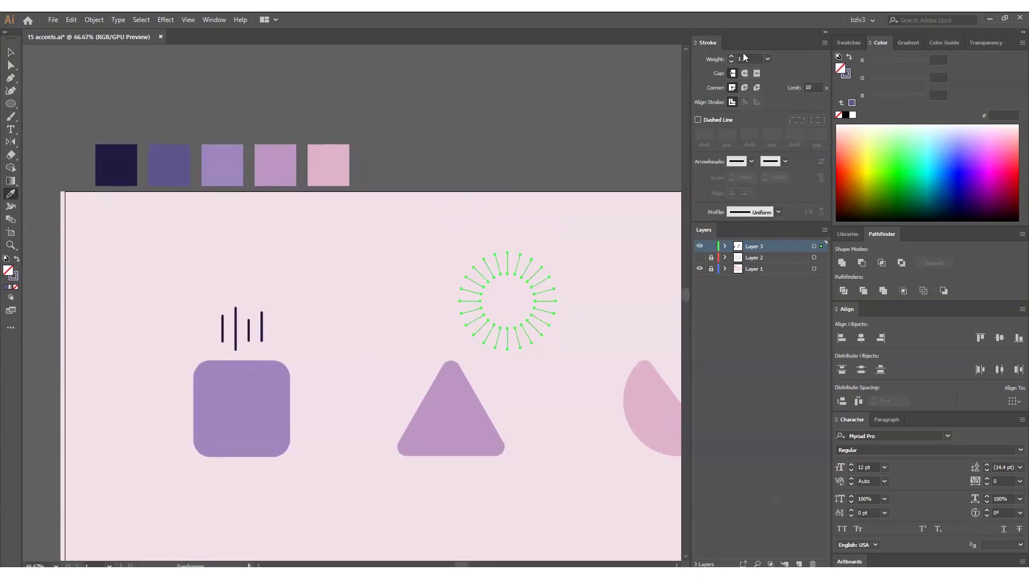
pyautogui.click(730, 55)
# Scale the ring of rays down and move it toward the triangle's tip
pyautogui.press('v')
pyautogui.moveTo(459, 352)
pyautogui.mouseDown()
pyautogui.moveTo(534, 272)
pyautogui.moveTo(525, 280)
pyautogui.mouseUp()
pyautogui.moveTo(568, 333); pyautogui.dragTo(461, 298)
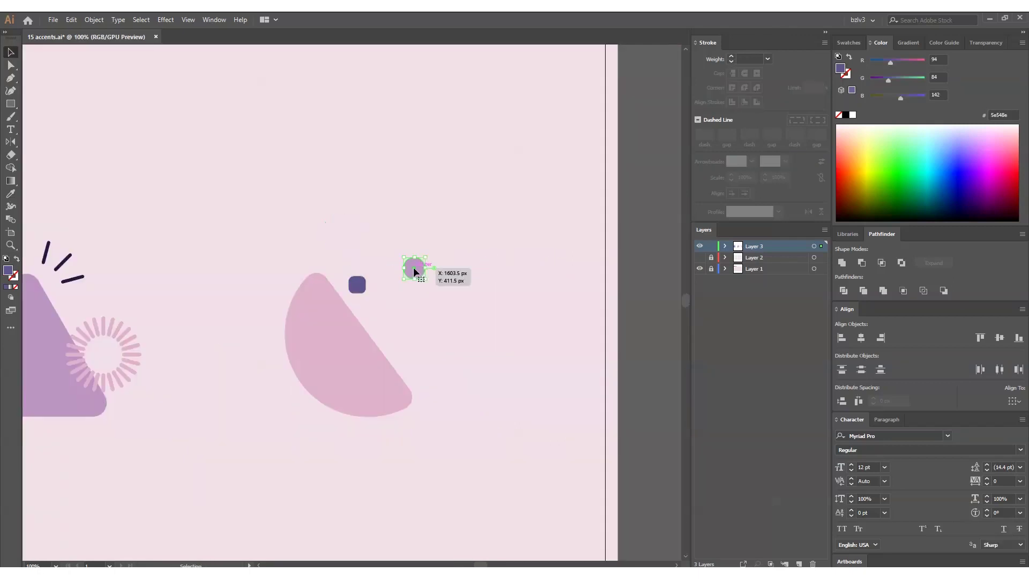
# Reposition the mauve circle and the dark purple rounded square near the tip of the pink half-circle
pyautogui.moveTo(426, 257); pyautogui.dragTo(414, 349)
pyautogui.moveTo(358, 287); pyautogui.dragTo(302, 305)
pyautogui.hotkey('ctrl', '+')
pyautogui.moveTo(373, 285); pyautogui.dragTo(277, 277)
# Duplicate the small circle and rounded square above the half-circle, recolouring with the sampled mauve
pyautogui.moveTo(277, 276); pyautogui.dragTo(294, 243)
pyautogui.click(302, 305)
pyautogui.press('i')
pyautogui.click(277, 274)
pyautogui.moveTo(300, 305); pyautogui.dragTo(337, 244)
# Arrange the small squares and circles as a scattered cluster rising above the half-circle's tip
pyautogui.press('v')
pyautogui.moveTo(329, 244); pyautogui.dragTo(322, 223)
pyautogui.moveTo(306, 258); pyautogui.dragTo(321, 258)
pyautogui.moveTo(292, 303); pyautogui.dragTo(289, 270)
# Release all objects on Layer 3 to their own separate layers
pyautogui.press('z')
pyautogui.keyDown('alt'); pyautogui.click(383, 272); pyautogui.keyUp('alt')
pyautogui.keyDown('alt'); pyautogui.click(383, 272); pyautogui.keyUp('alt')
pyautogui.moveTo(210, 376); pyautogui.dragTo(489, 351)
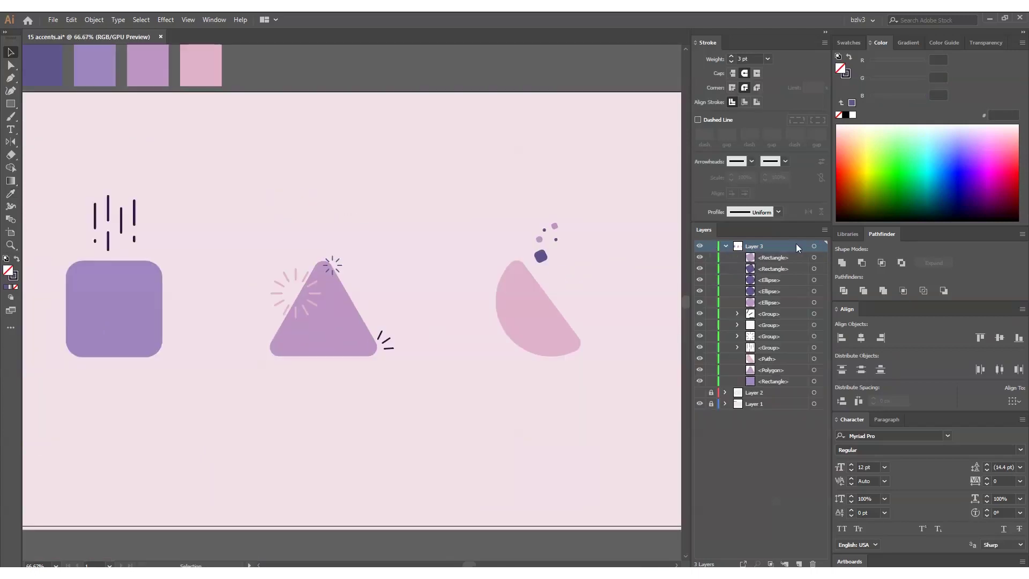
pyautogui.click(814, 246)
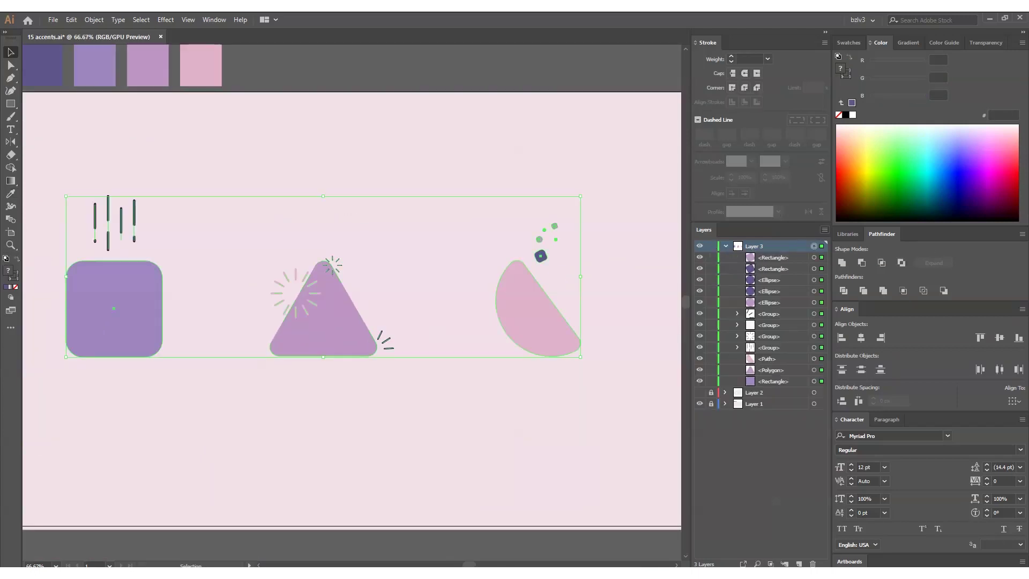
# Move Layers 4 to 15 out of Layer 3 to the top level and delete the emptied Layer 3
pyautogui.click(769, 258)
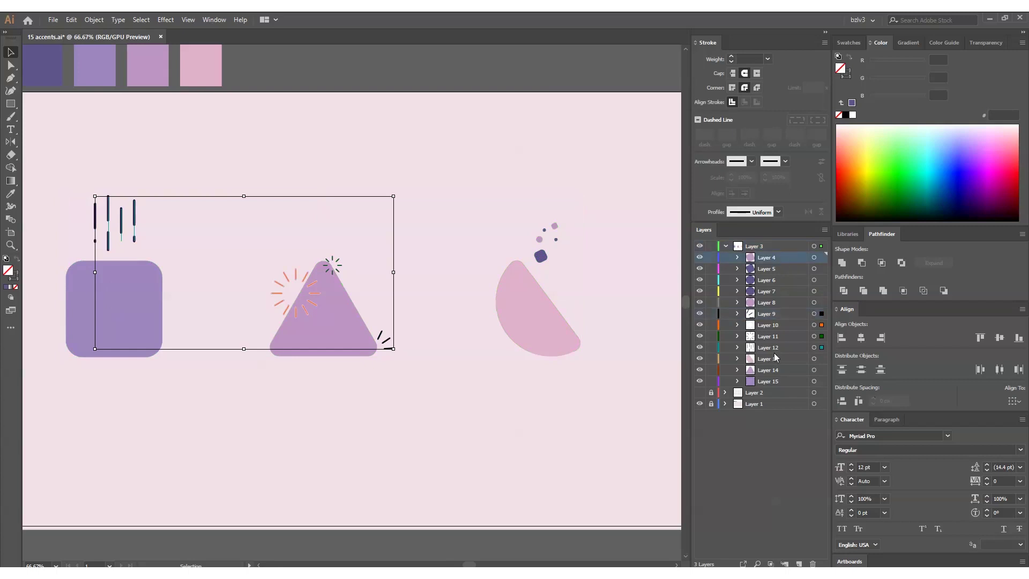
pyautogui.keyDown('shift'); pyautogui.click(770, 381); pyautogui.keyUp('shift')
pyautogui.moveTo(768, 260); pyautogui.dragTo(765, 241)
pyautogui.click(814, 381)
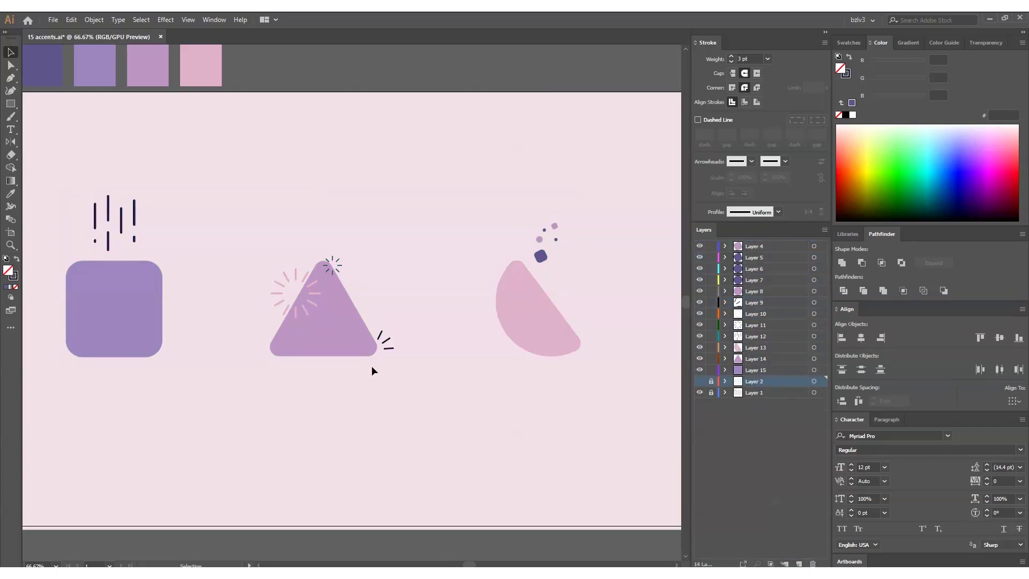
pyautogui.press('z')
pyautogui.keyDown('alt'); pyautogui.click(279, 433); pyautogui.keyUp('alt')
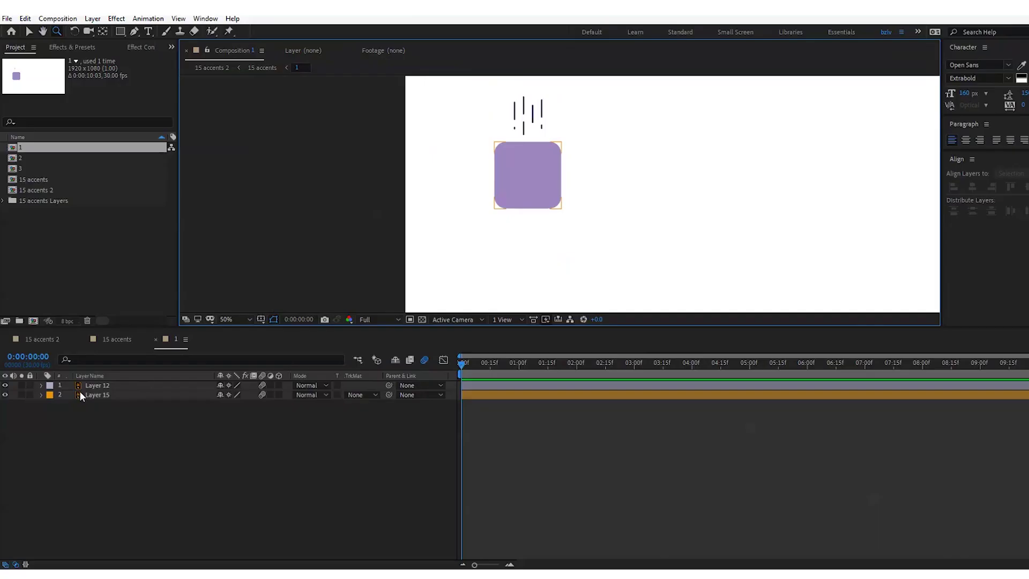
# In After Effects, keyframe Layer 15's Position so the square drops from Y 253.1 at frame 0 to Y 540.1
pyautogui.click(82, 394)
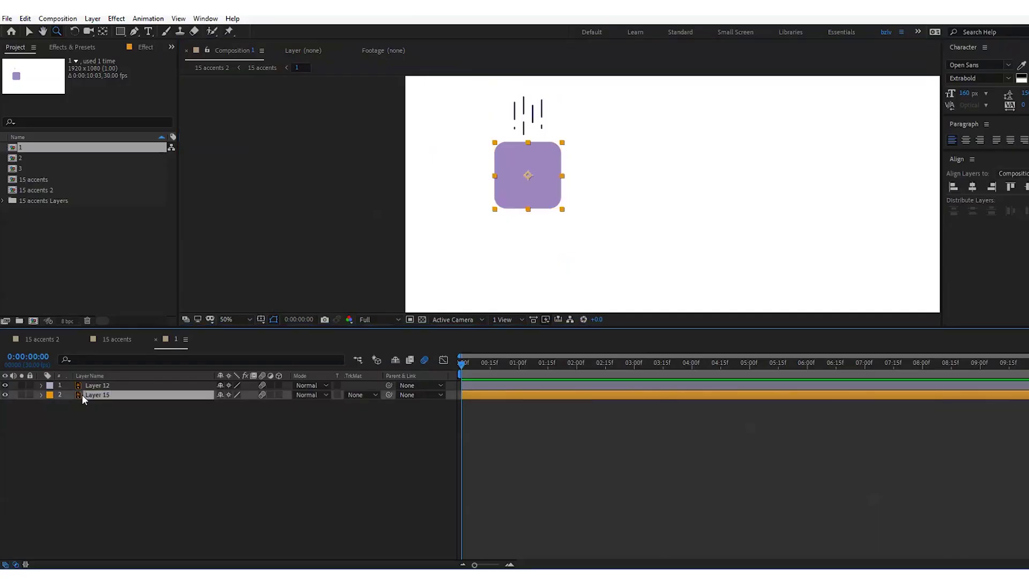
pyautogui.press('p')
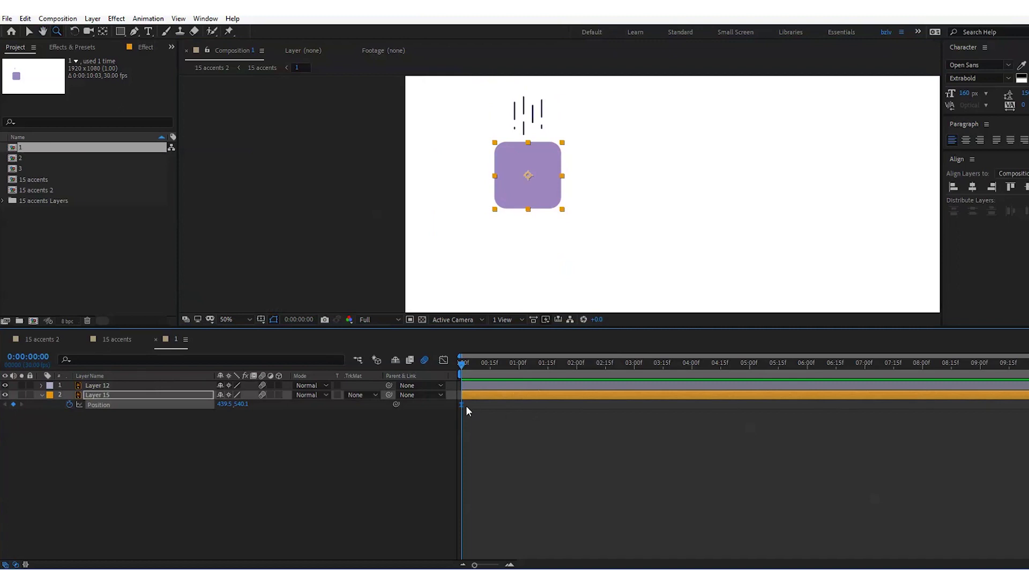
pyautogui.click(241, 404)
pyautogui.write('260')
pyautogui.press('Return')
pyautogui.click(518, 368)
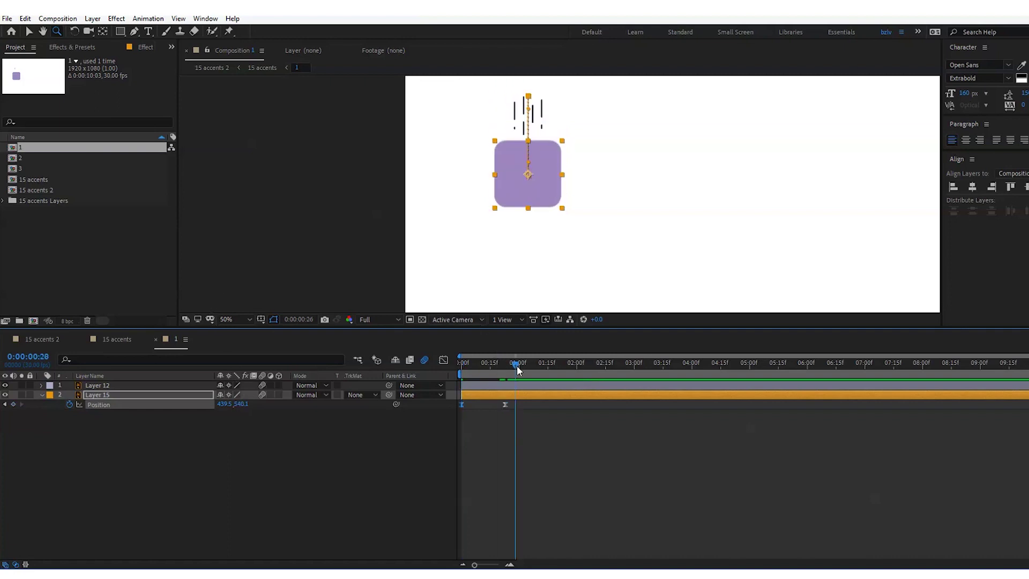
# Add an overshoot at about Y 565 to Layer 15's Position animation and preview it with the work area ending near 2 seconds
pyautogui.moveTo(517, 366); pyautogui.dragTo(540, 368)
pyautogui.moveTo(241, 405); pyautogui.dragTo(260, 412)
pyautogui.moveTo(540, 406)
pyautogui.mouseDown()
pyautogui.moveTo(490, 407)
pyautogui.moveTo(545, 404)
pyautogui.mouseUp()
pyautogui.click(577, 367)
pyautogui.press('n')
pyautogui.press('space')
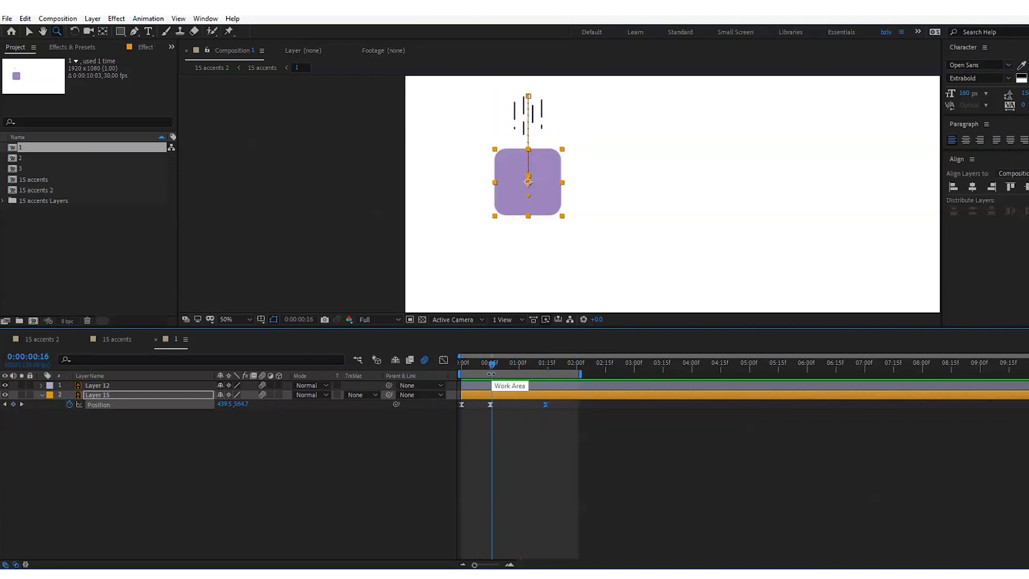
# Retime Layer 15's last two Position keyframes to frames 6 and 19, and end the work area at about 1:05 for a preview
pyautogui.moveTo(490, 404); pyautogui.dragTo(472, 404)
pyautogui.moveTo(546, 404); pyautogui.dragTo(498, 405)
pyautogui.moveTo(580, 374); pyautogui.dragTo(529, 374)
pyautogui.moveTo(491, 365); pyautogui.dragTo(378, 369)
pyautogui.press('=')
pyautogui.press('=')
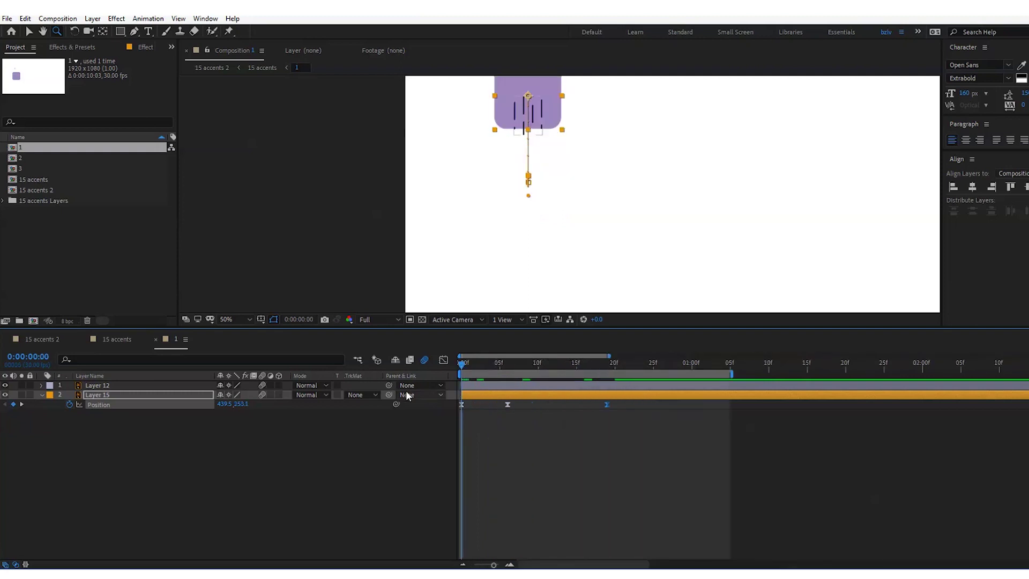
pyautogui.press('space')
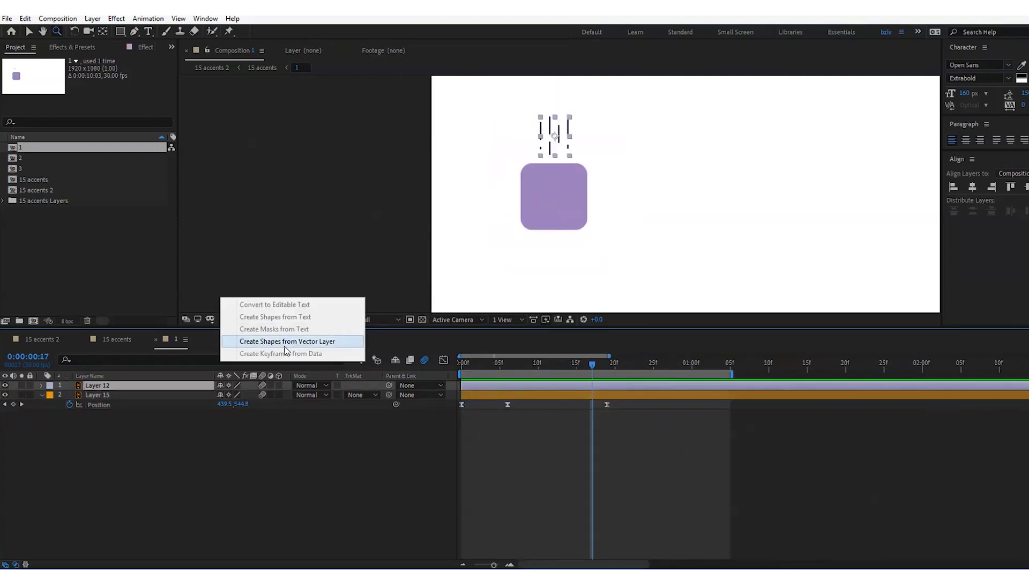
# Create shapes from the Layer 12 vector layer and delete the original Layer 12
pyautogui.click(284, 341)
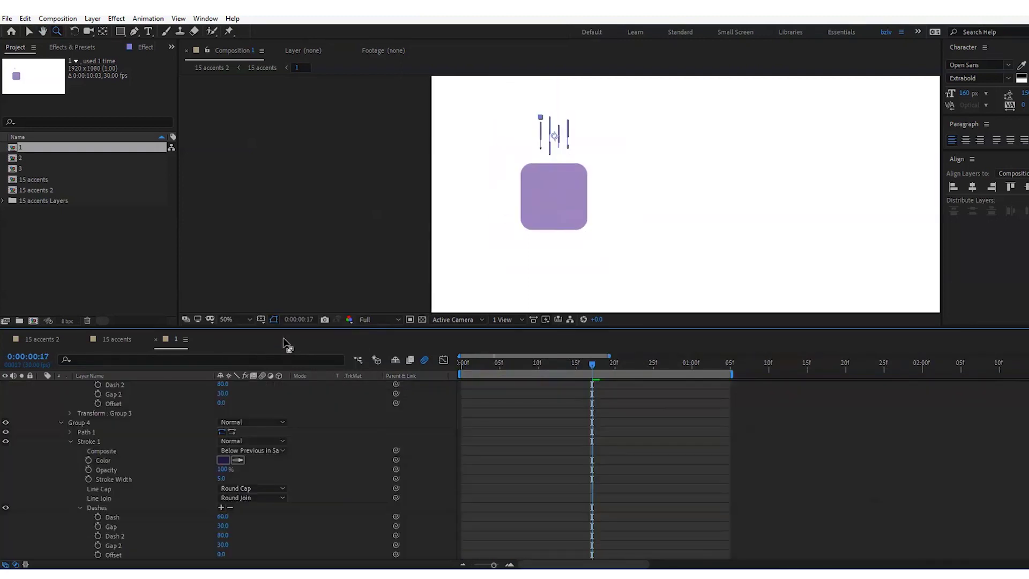
pyautogui.scroll(-2, 236, 438)
pyautogui.hotkey('ctrl', 'a')
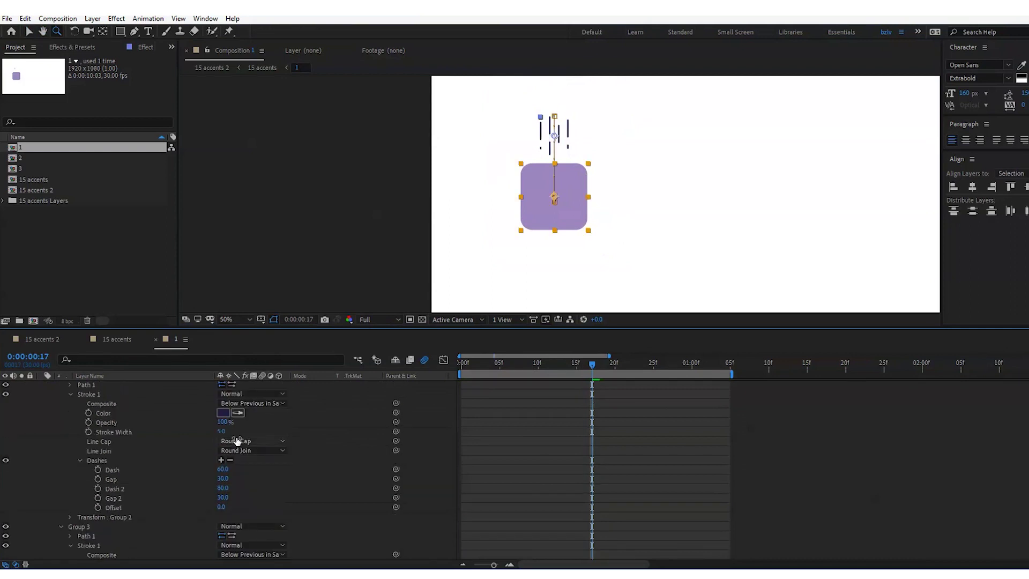
pyautogui.press('u')
pyautogui.click(136, 447)
pyautogui.click(94, 396)
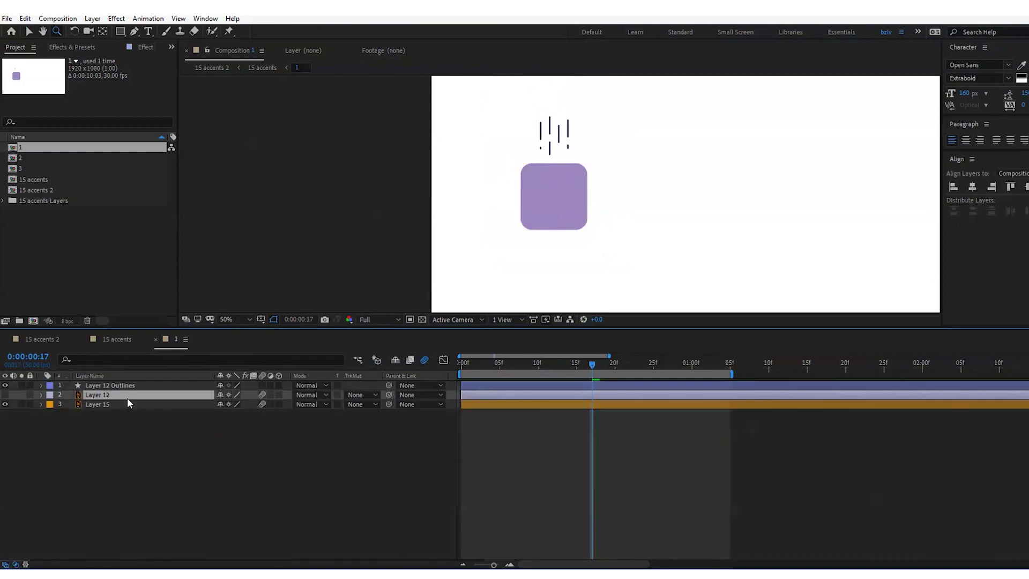
pyautogui.press('Delete')
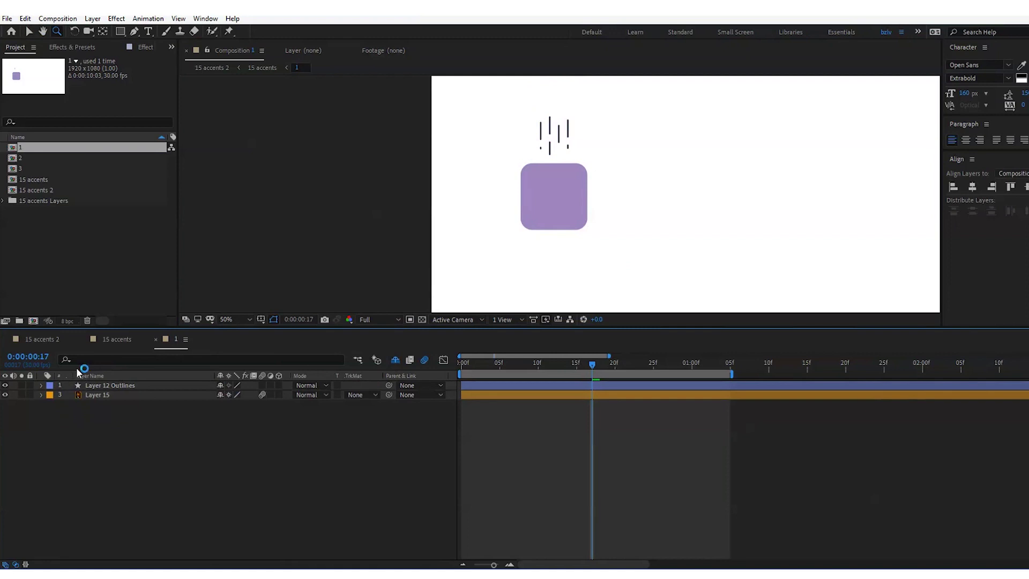
# Add Trim Paths to Layer 12 Outlines and keyframe End from 100% at frame 4 to 0% at frame 8
pyautogui.click(42, 386)
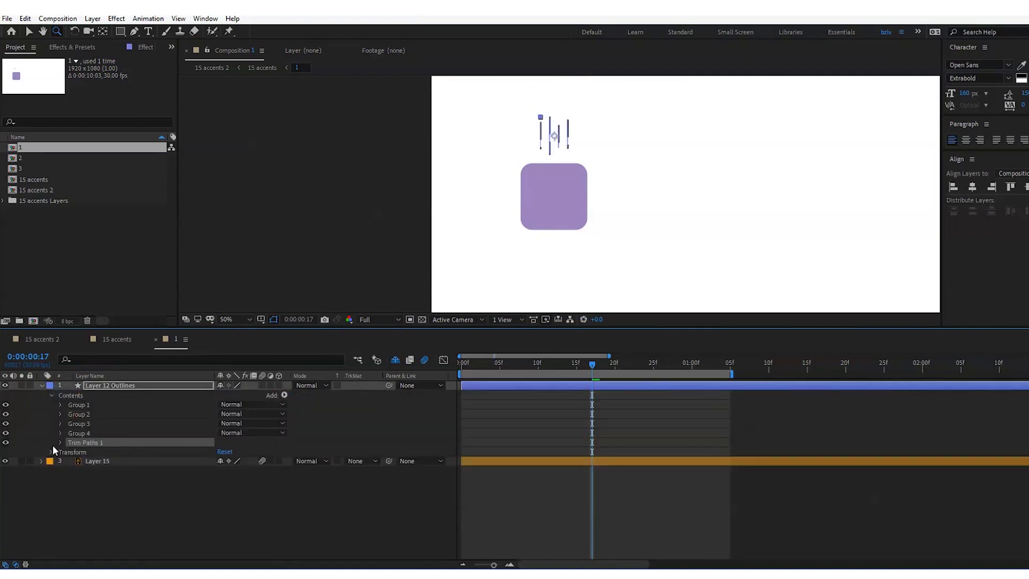
pyautogui.click(60, 442)
pyautogui.click(79, 461)
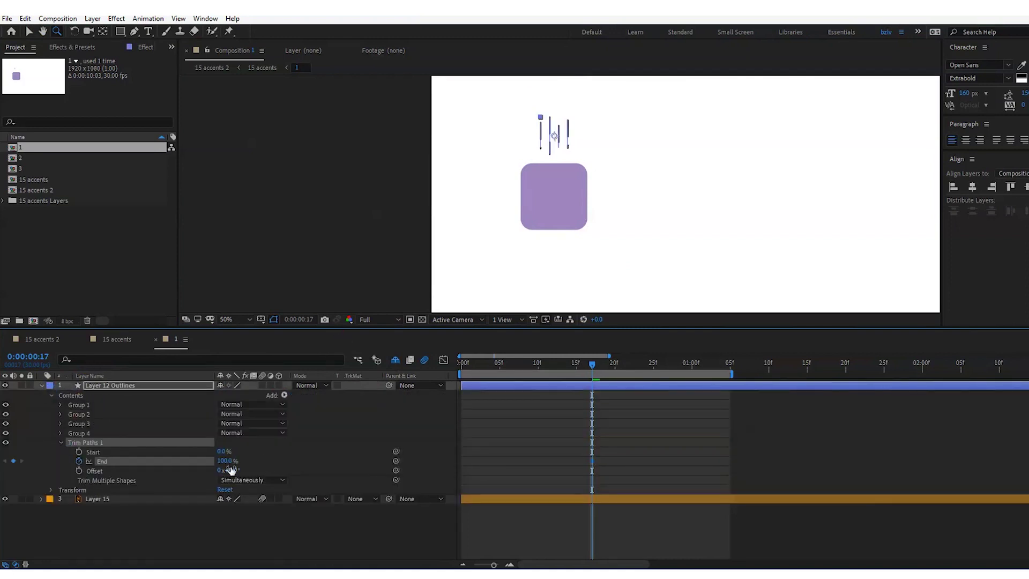
pyautogui.click(523, 364)
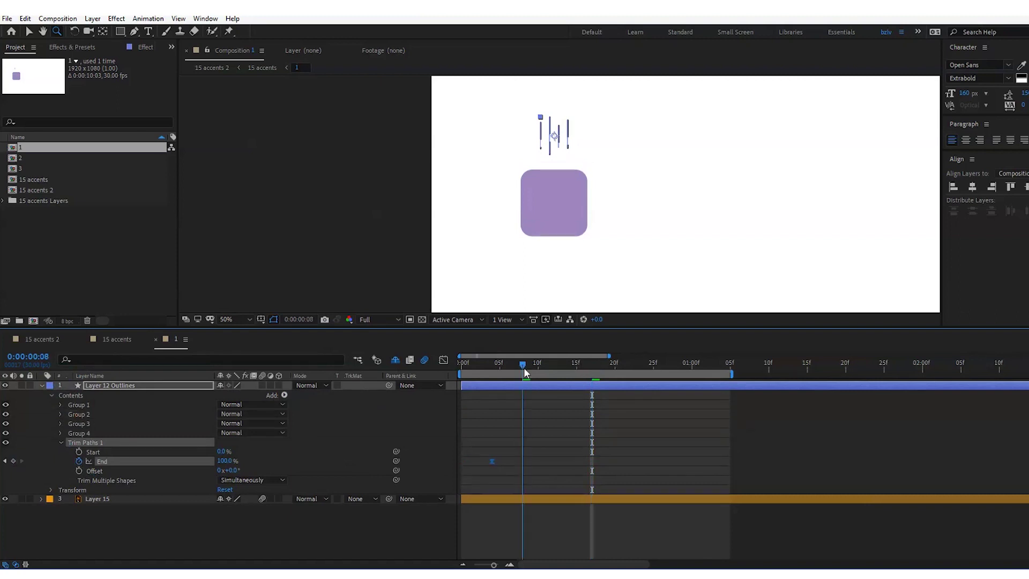
pyautogui.moveTo(225, 461); pyautogui.dragTo(198, 462)
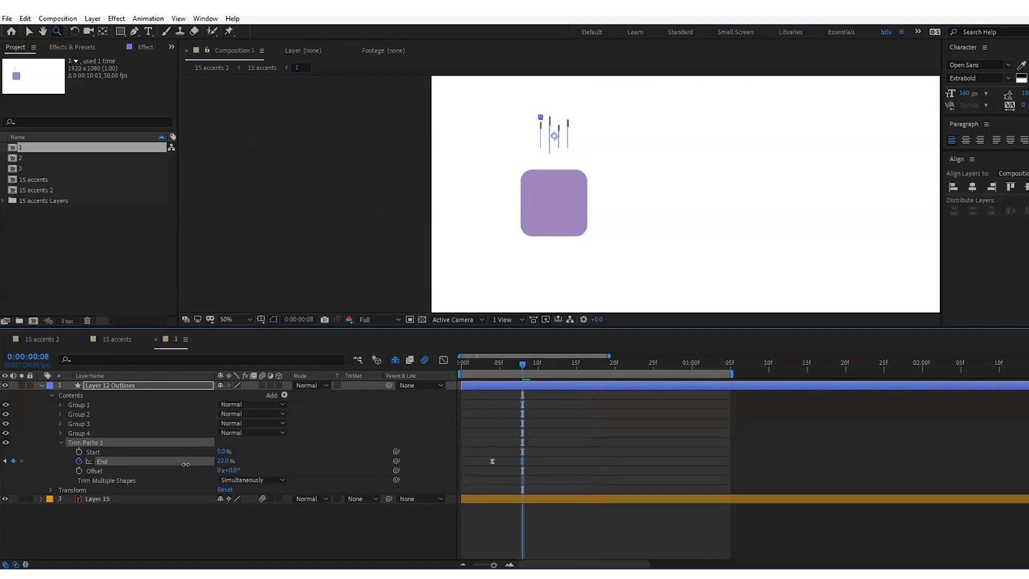
# Keyframe the Trim Paths Start from 100% at frame 1 to 0% at frame 5 and preview the lines
pyautogui.click(466, 367)
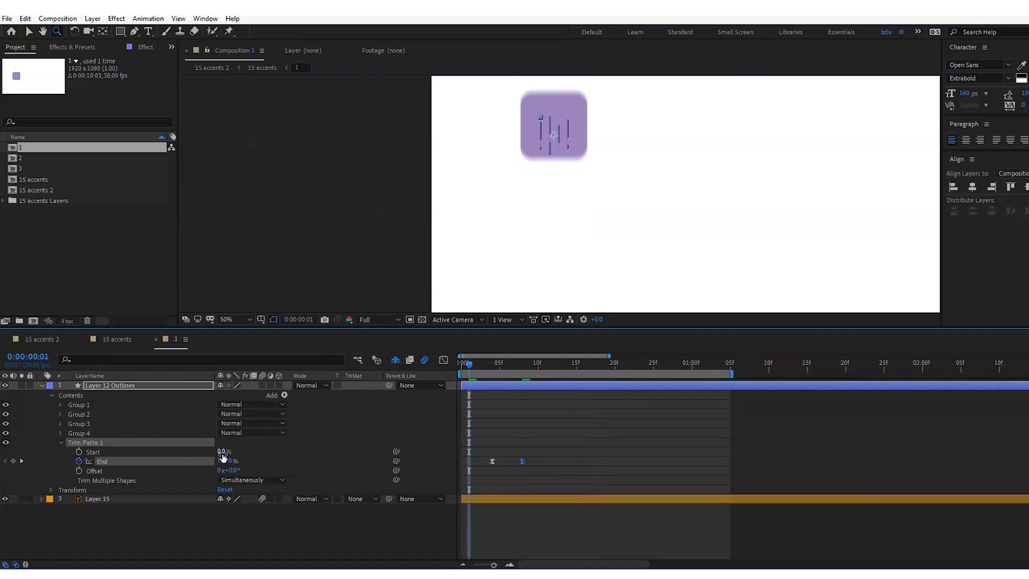
pyautogui.click(78, 452)
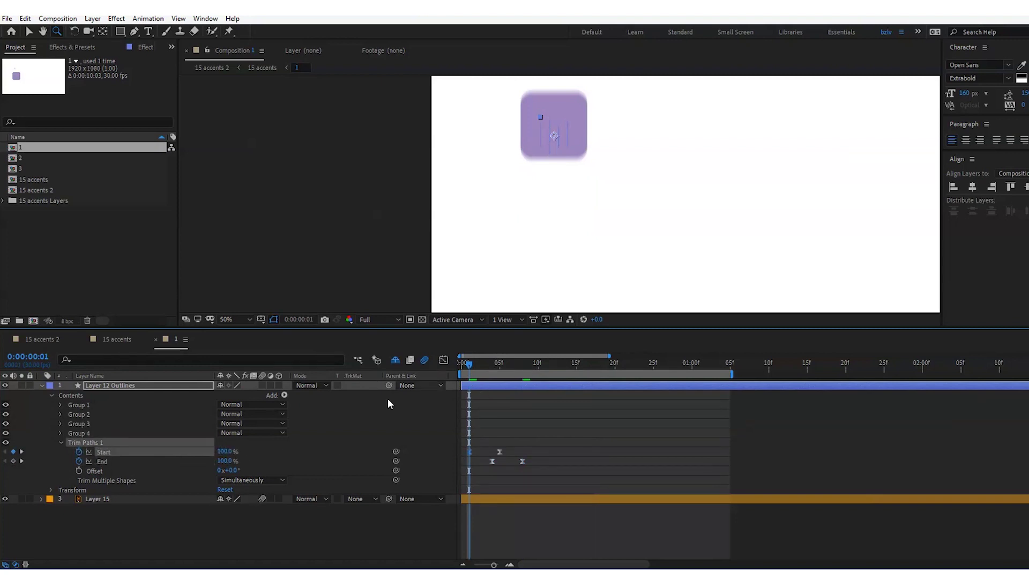
pyautogui.press('space')
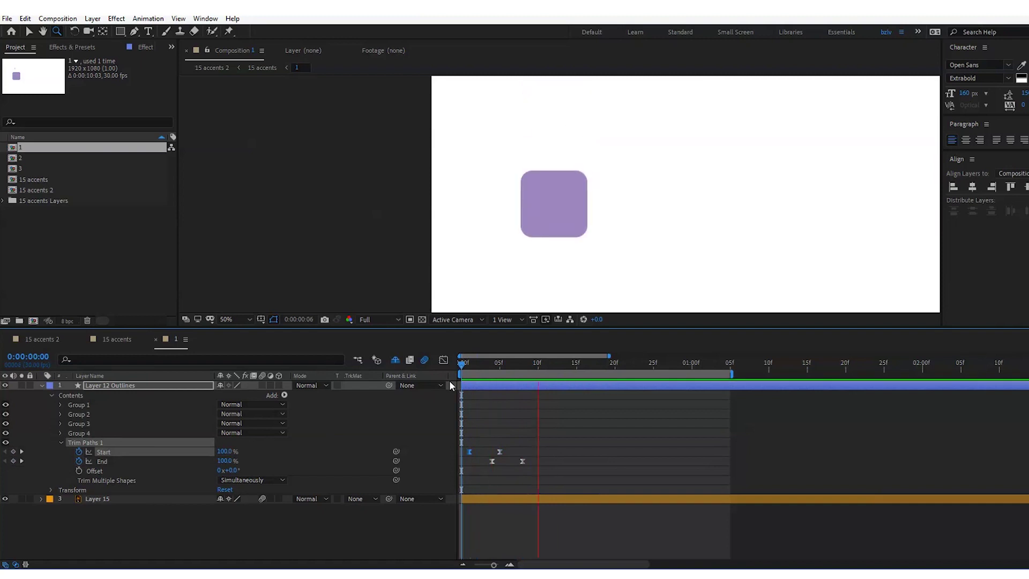
# Move the final Trim Paths Start and End keyframes to frames 9 and 12 and reshape their easing in the speed graph
pyautogui.click(500, 451)
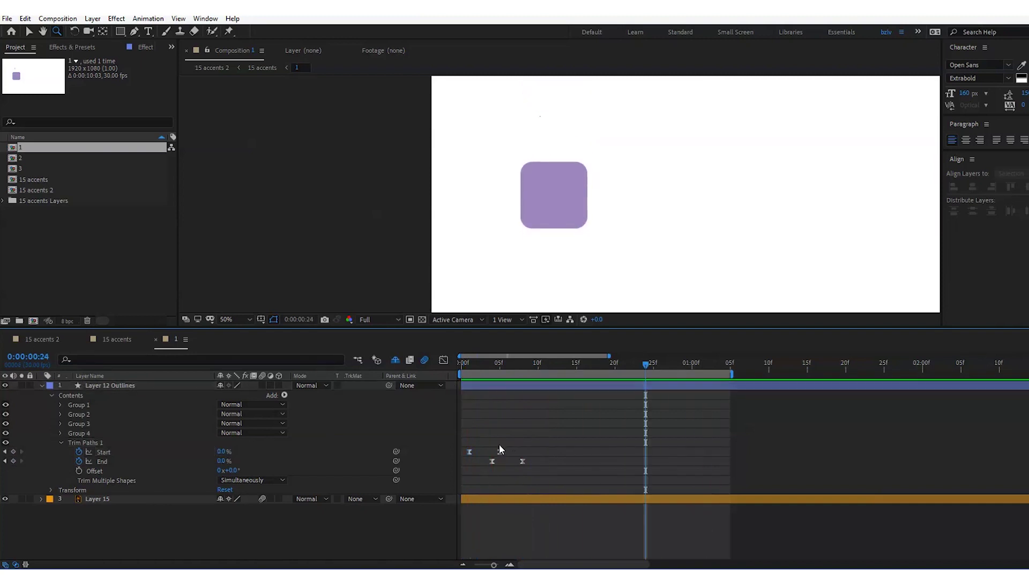
pyautogui.keyDown('shift'); pyautogui.click(522, 460); pyautogui.keyUp('shift')
pyautogui.hotkey('shift', 'F3')
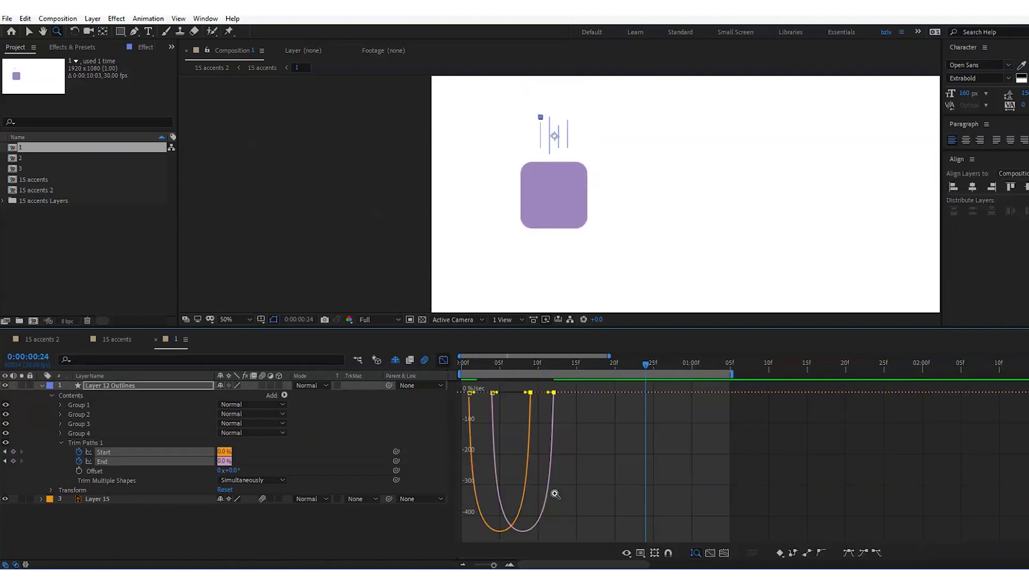
pyautogui.press('v')
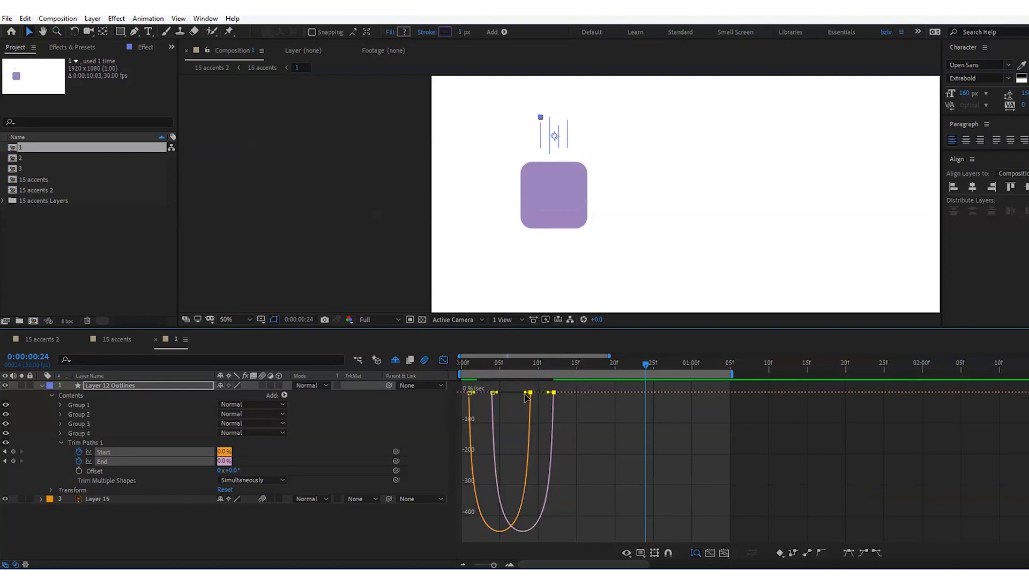
pyautogui.moveTo(527, 396); pyautogui.dragTo(518, 394)
pyautogui.click(445, 363)
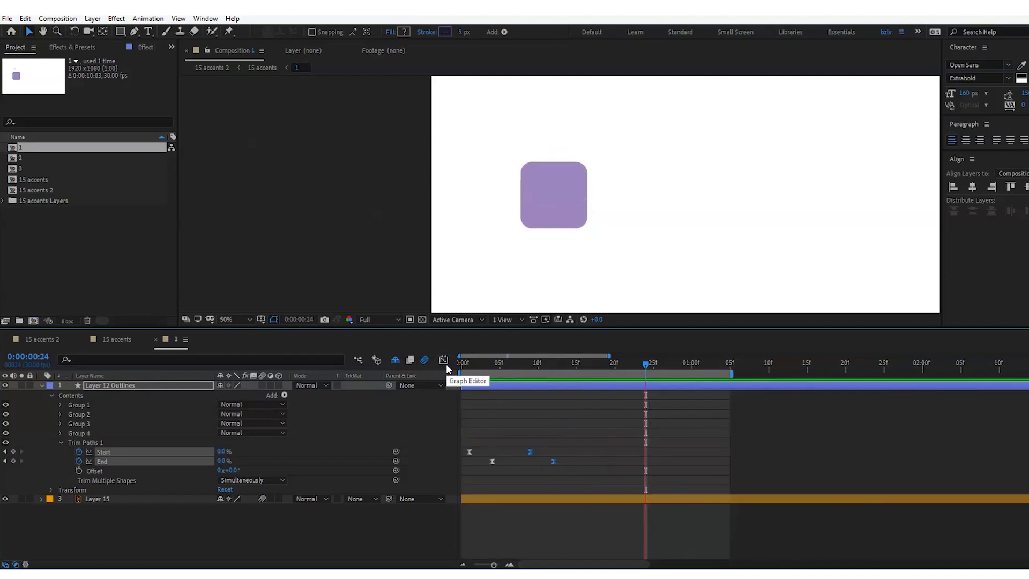
# Shift all Trim Paths keyframes one frame earlier, slide Layer 12 Outlines to start at frame 4, and preview the timing
pyautogui.moveTo(601, 441); pyautogui.dragTo(462, 452)
pyautogui.press('space')
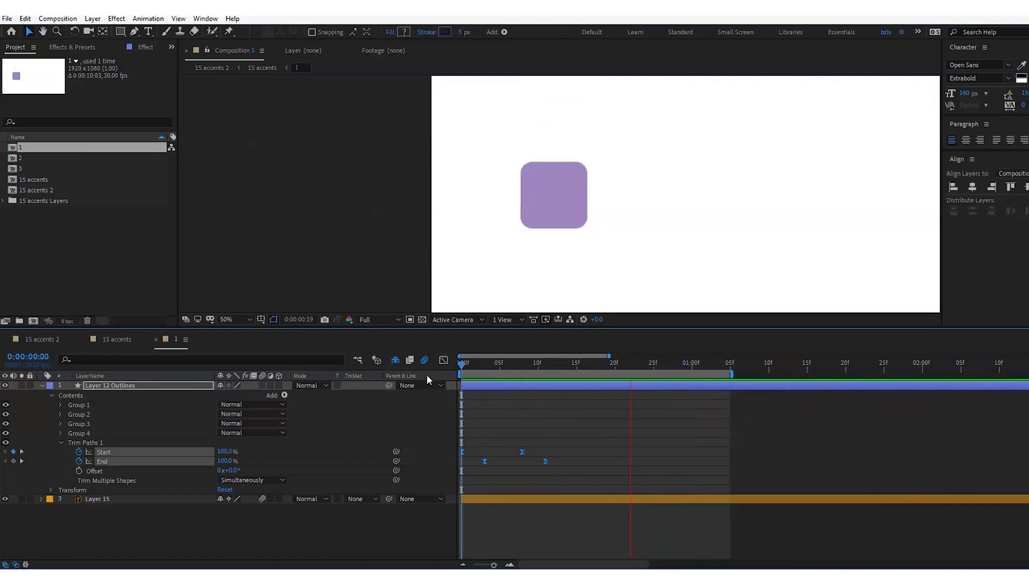
pyautogui.moveTo(473, 385); pyautogui.dragTo(503, 386)
pyautogui.click(491, 364)
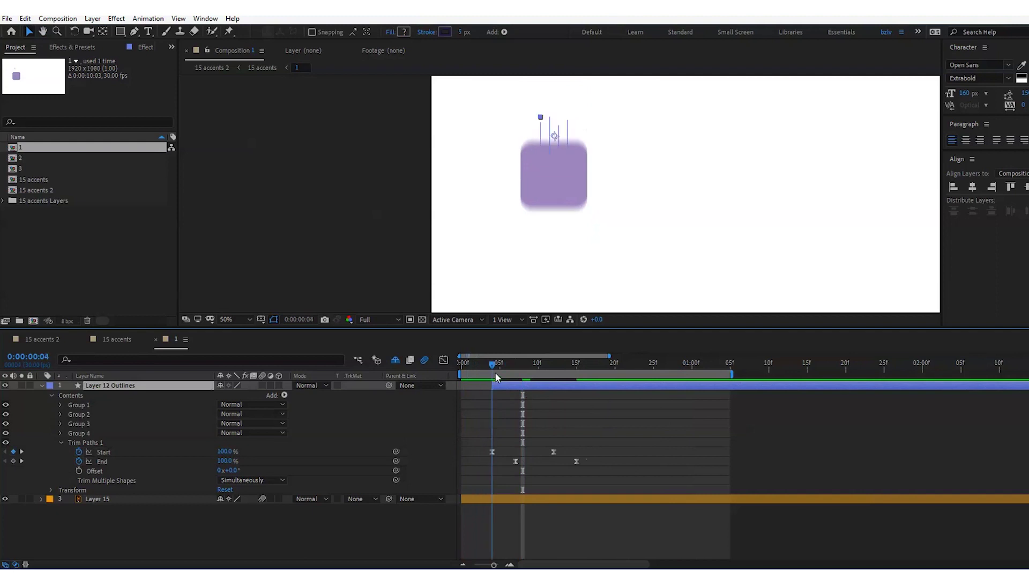
pyautogui.press('space')
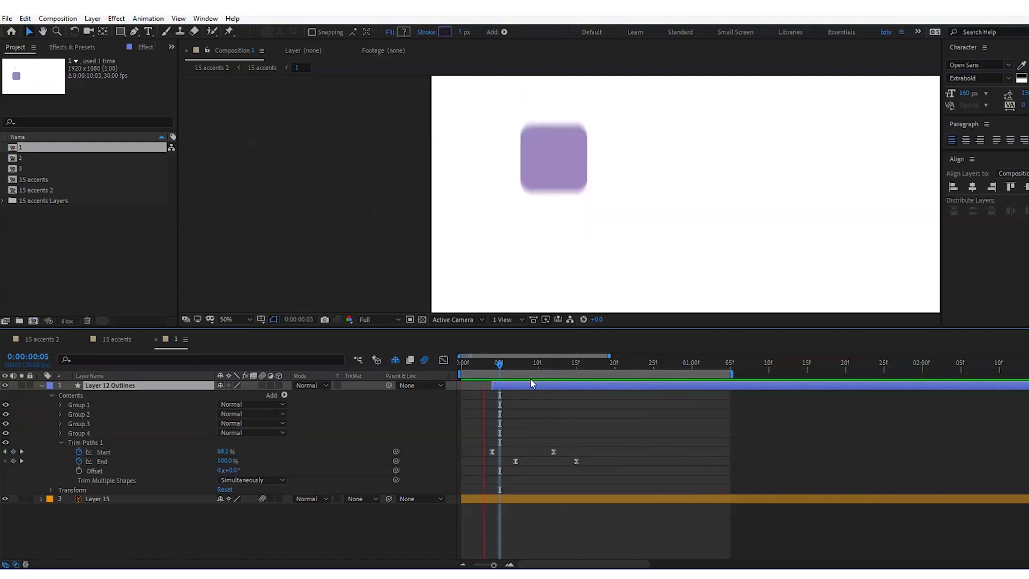
pyautogui.moveTo(504, 370); pyautogui.dragTo(451, 382)
pyautogui.press('space')
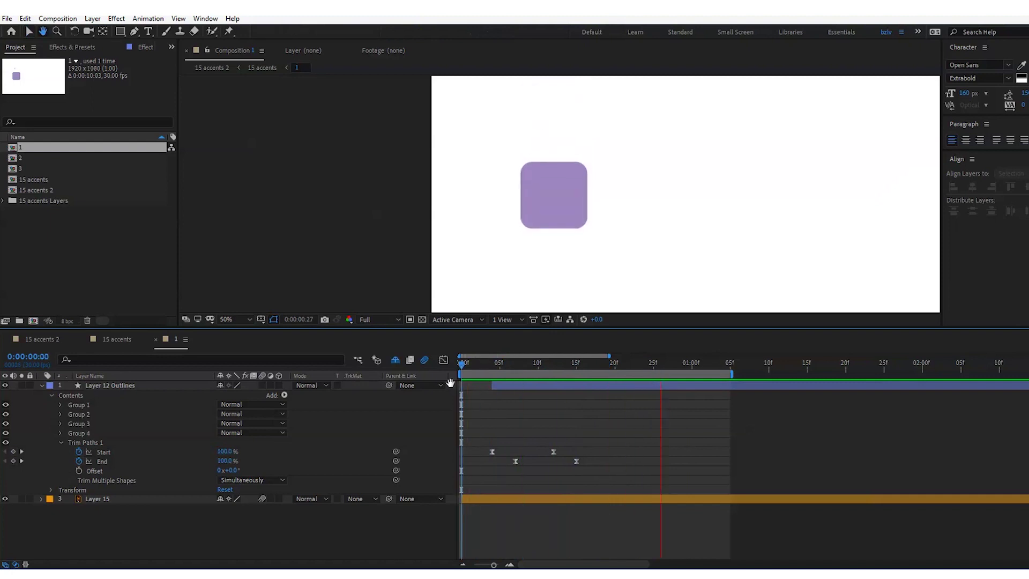
pyautogui.press('space')
# Draw a rectangle around the resting square, place it directly above Layer 15, and use it as that layer's alpha matte
pyautogui.click(120, 32)
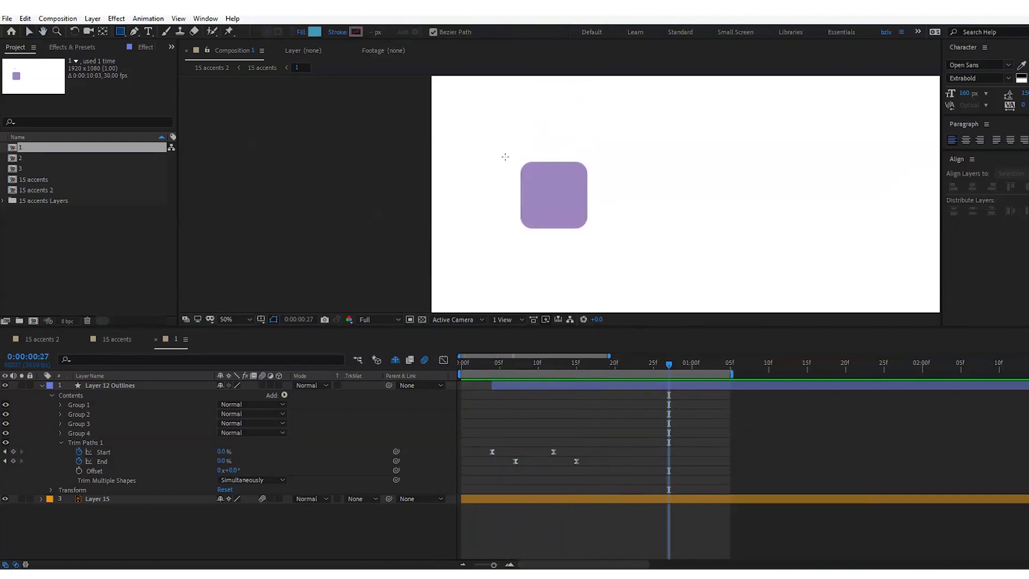
pyautogui.moveTo(504, 156); pyautogui.dragTo(602, 234)
pyautogui.moveTo(134, 398); pyautogui.dragTo(348, 534)
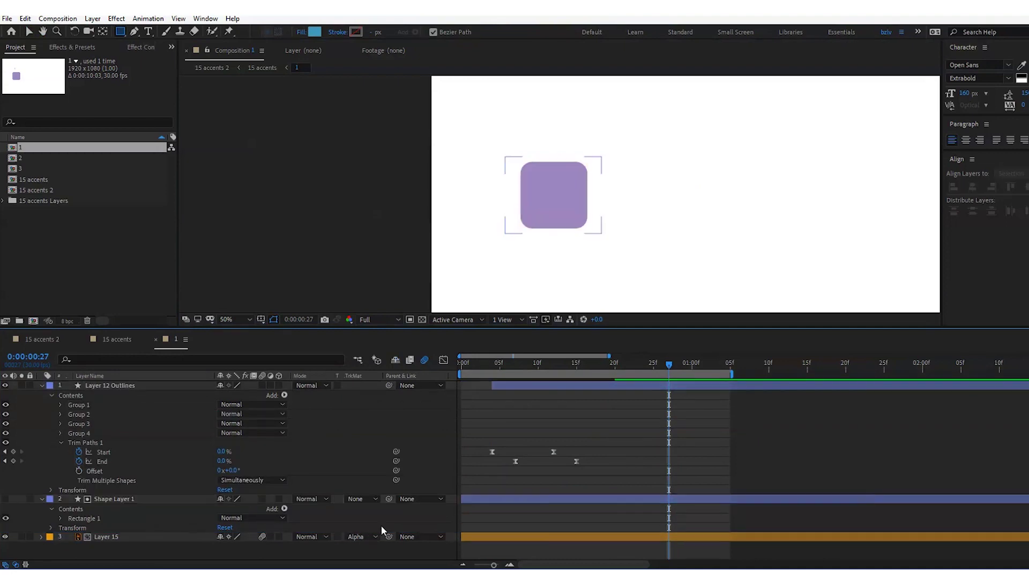
# Make the matte rectangle slightly taller, nudge its shape layer down, and check the square's clipping throughout the motion
pyautogui.moveTo(472, 365); pyautogui.dragTo(490, 497)
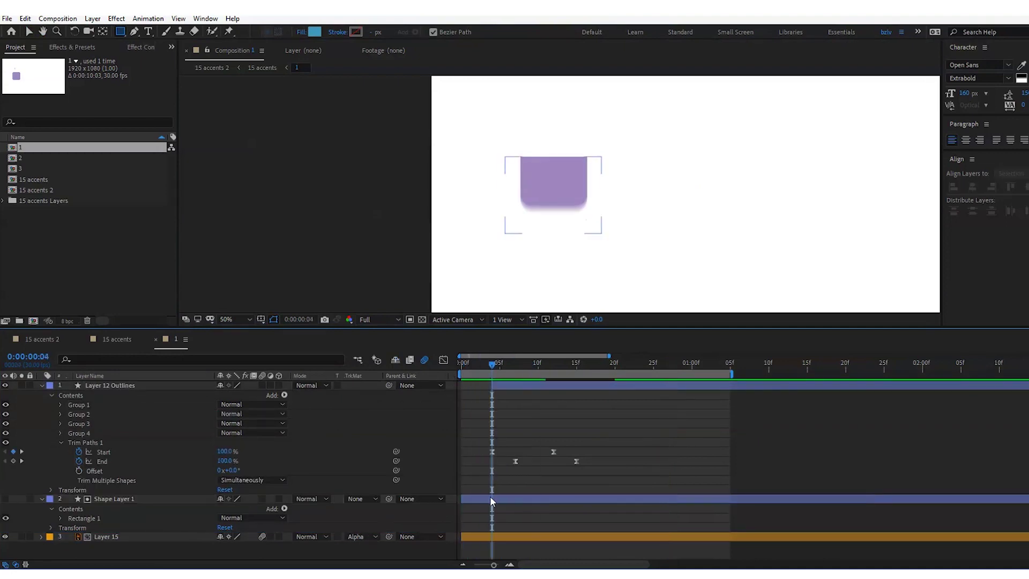
pyautogui.click(490, 497)
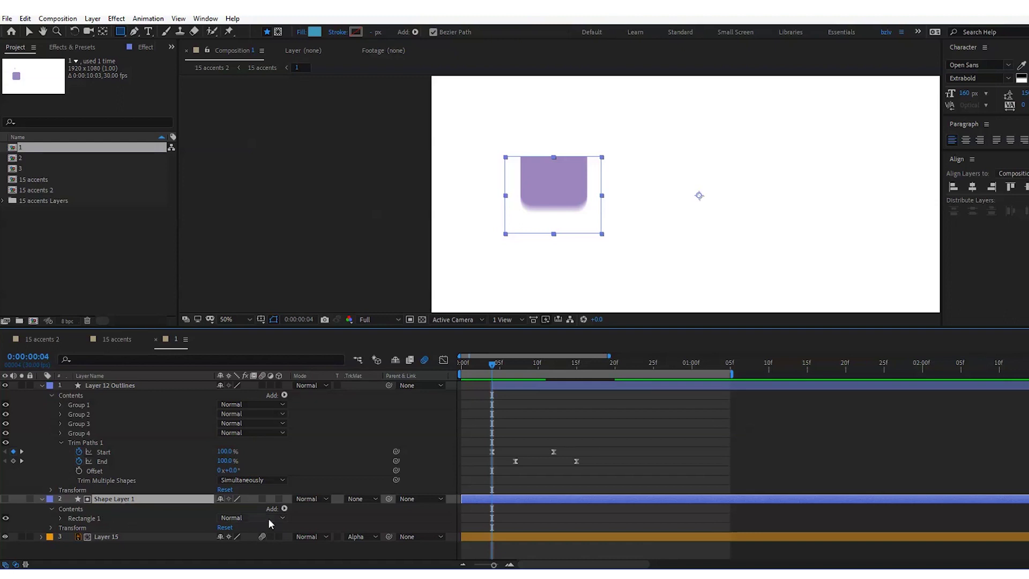
pyautogui.press('v')
pyautogui.click(507, 234)
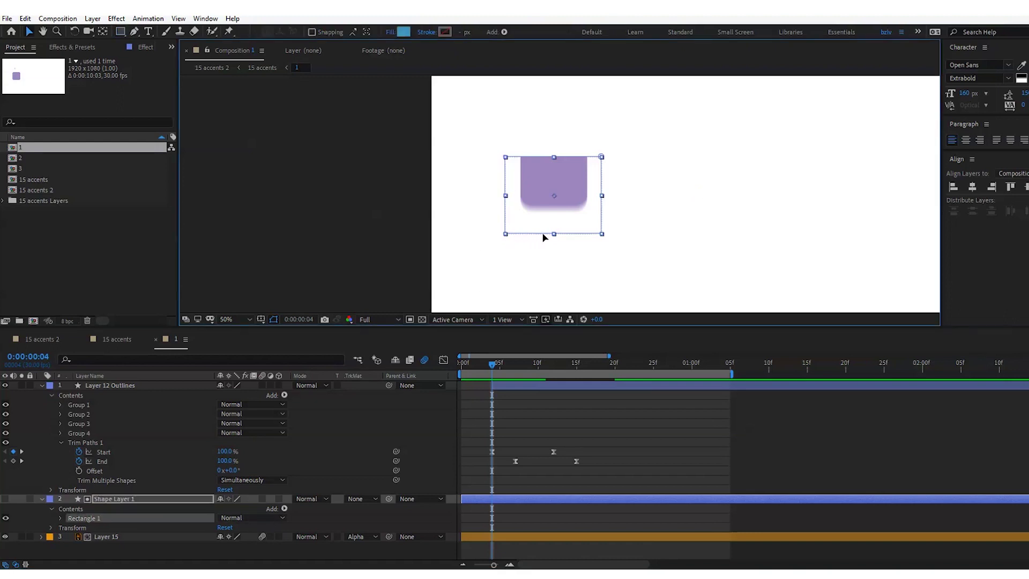
pyautogui.moveTo(553, 234); pyautogui.dragTo(555, 244)
pyautogui.moveTo(495, 365); pyautogui.dragTo(564, 380)
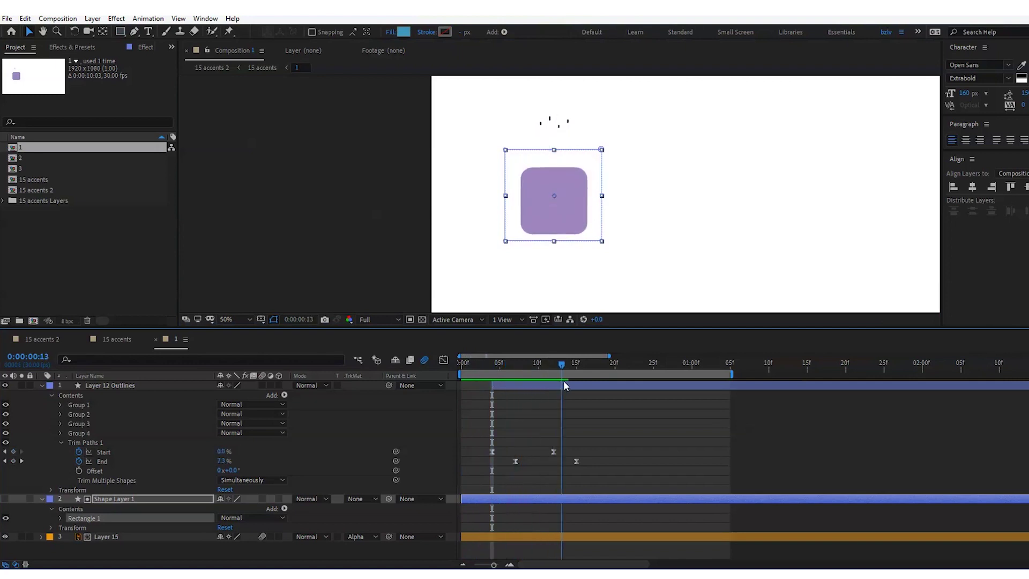
pyautogui.press('space')
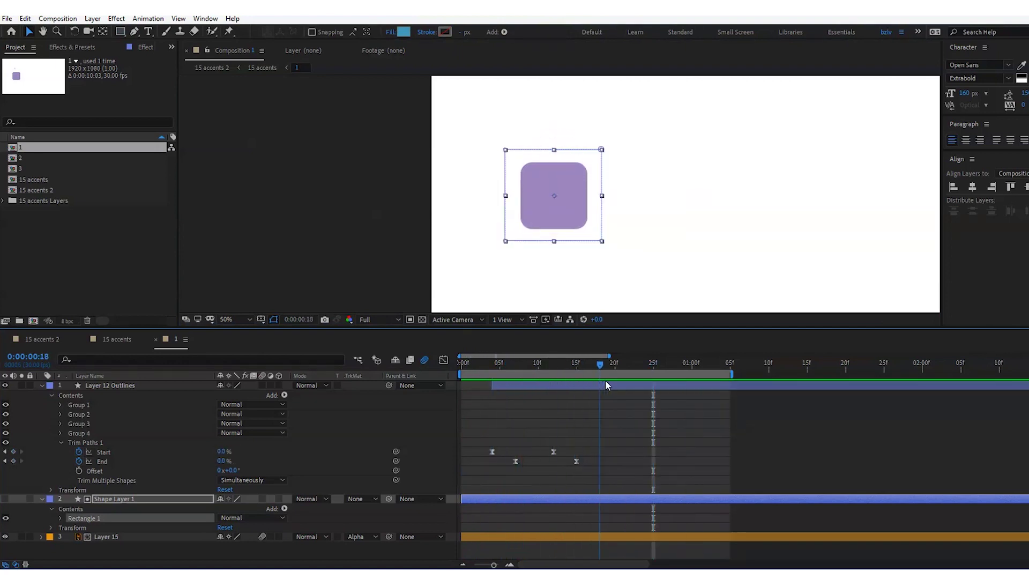
pyautogui.click(653, 492)
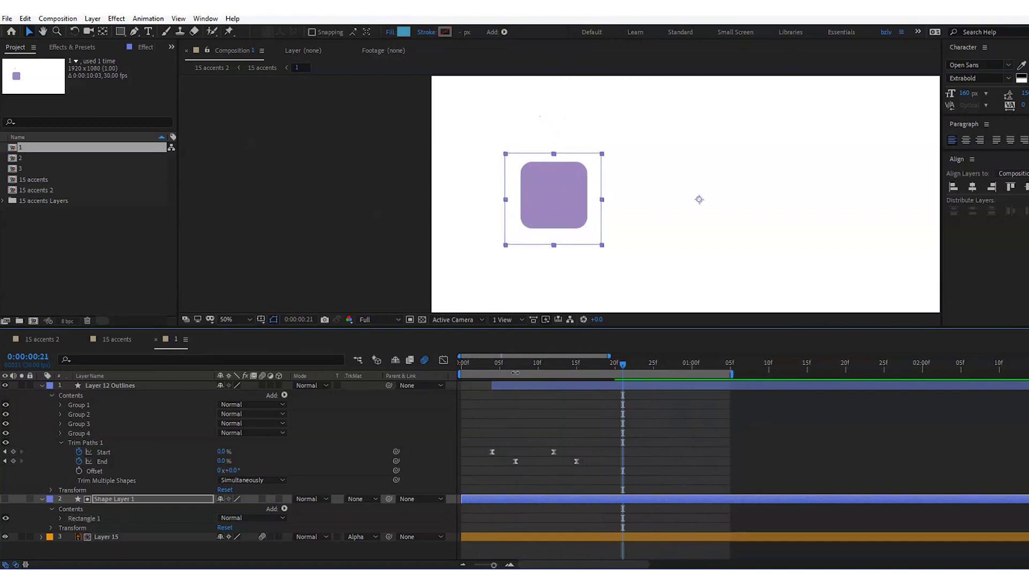
pyautogui.moveTo(488, 365); pyautogui.dragTo(430, 371)
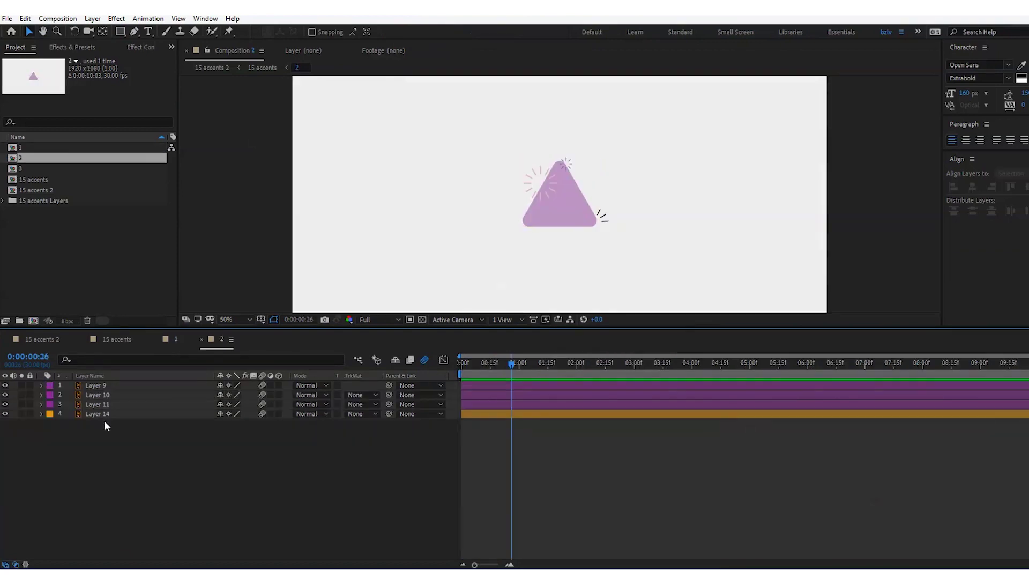
# Snap Layer 14's anchor point to the lower-left corner of the triangle
pyautogui.click(101, 415)
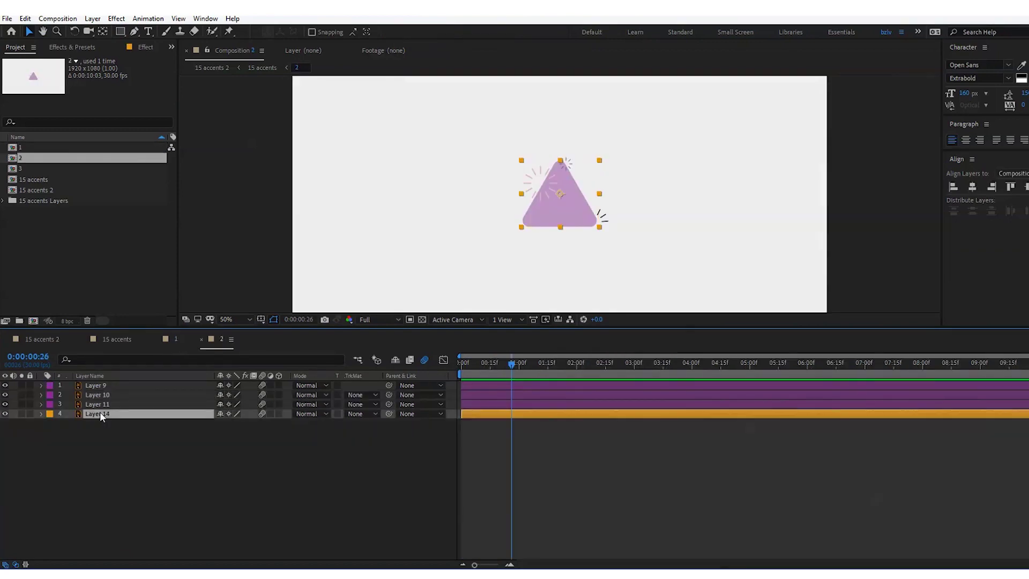
pyautogui.click(101, 32)
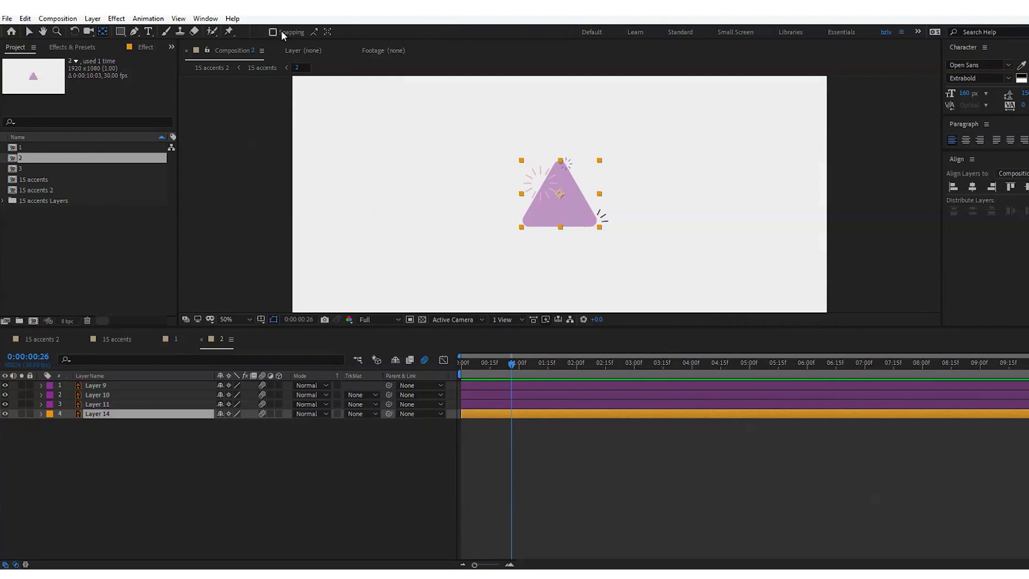
pyautogui.moveTo(560, 194); pyautogui.dragTo(522, 227)
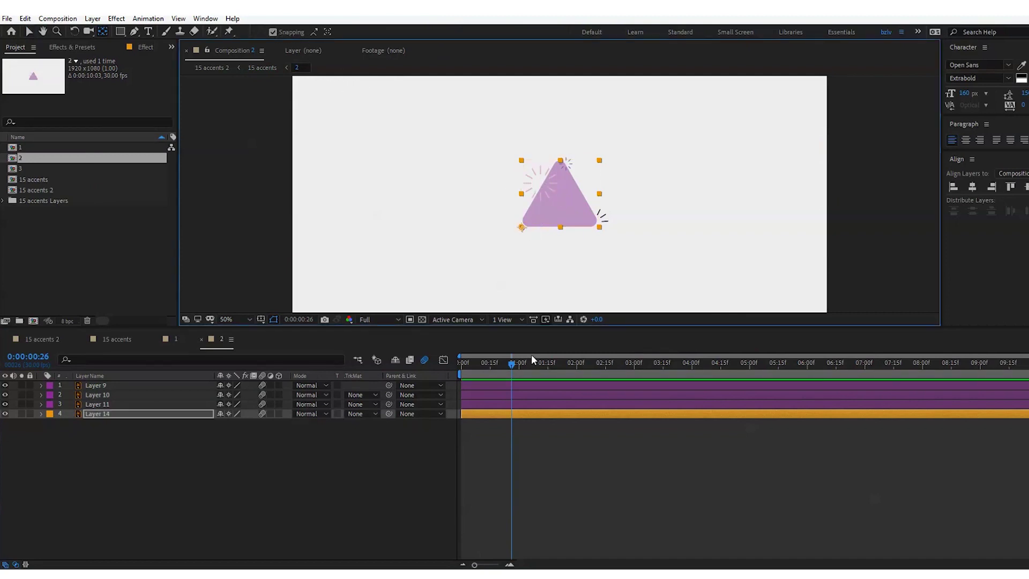
# Keyframe Layer 14's Rotation from -57° at frame 0 to 0° at frame 26
pyautogui.hotkey('alt', 'shift', 'r')
pyautogui.moveTo(510, 372); pyautogui.dragTo(461, 371)
pyautogui.moveTo(231, 425); pyautogui.dragTo(201, 425)
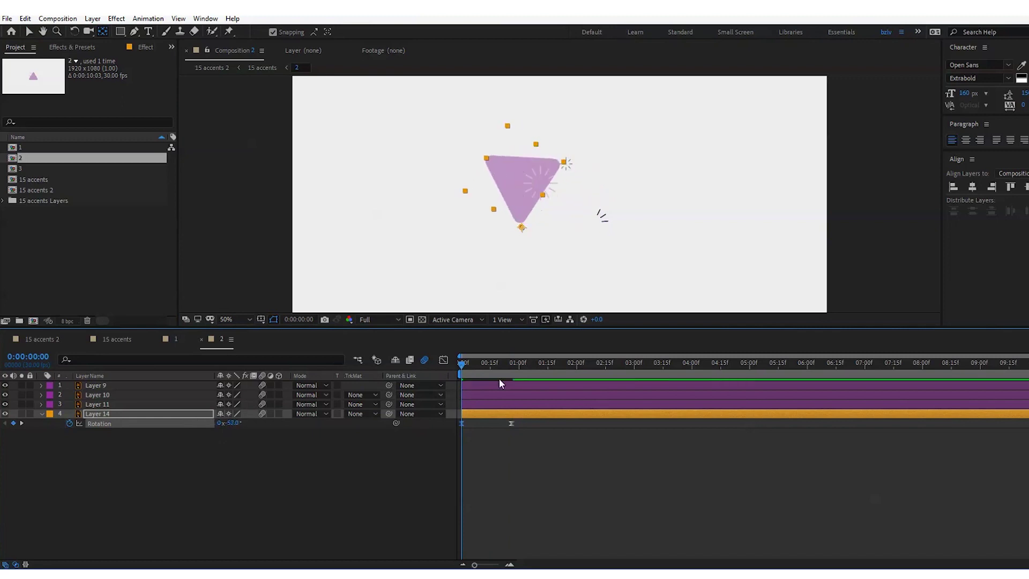
# Reshape the triangle's Rotation speed graph for a long, slow start with the speed peak near the end
pyautogui.click(444, 360)
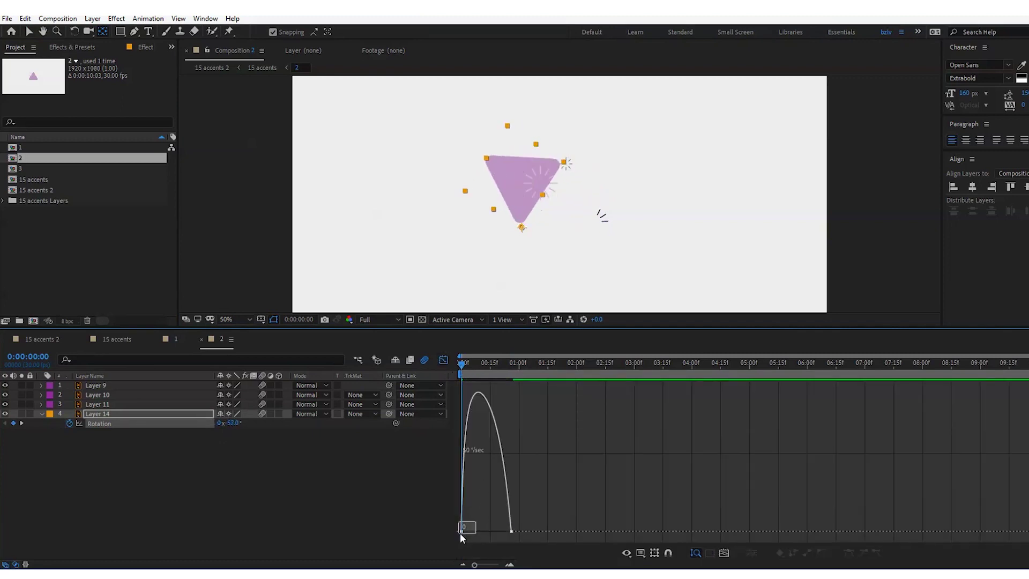
pyautogui.moveTo(465, 532); pyautogui.dragTo(489, 534)
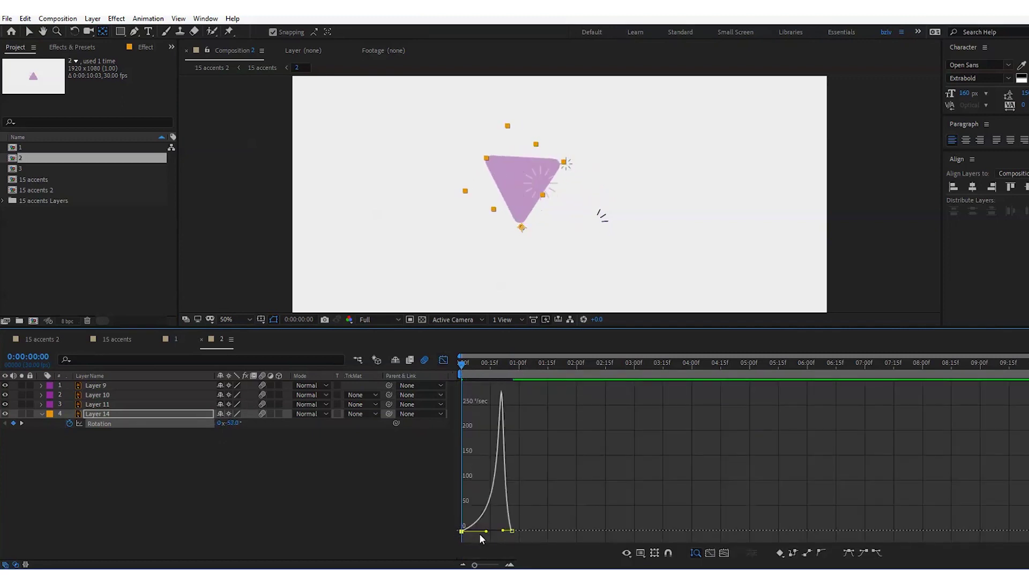
pyautogui.click(504, 534)
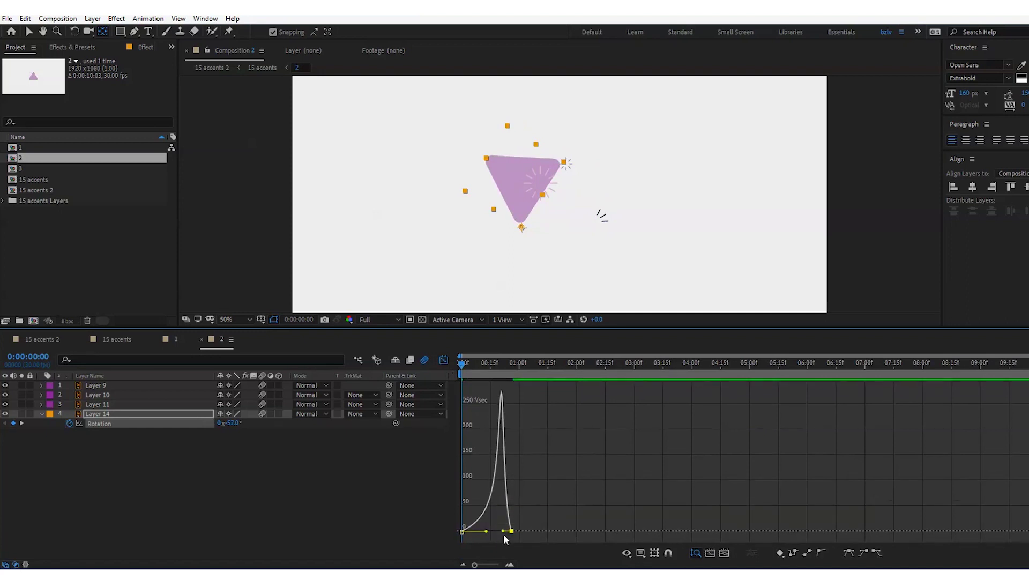
pyautogui.moveTo(504, 535); pyautogui.dragTo(511, 534)
pyautogui.click(444, 361)
# End the work area at 1:27 and preview the triangle's rotation
pyautogui.click(571, 363)
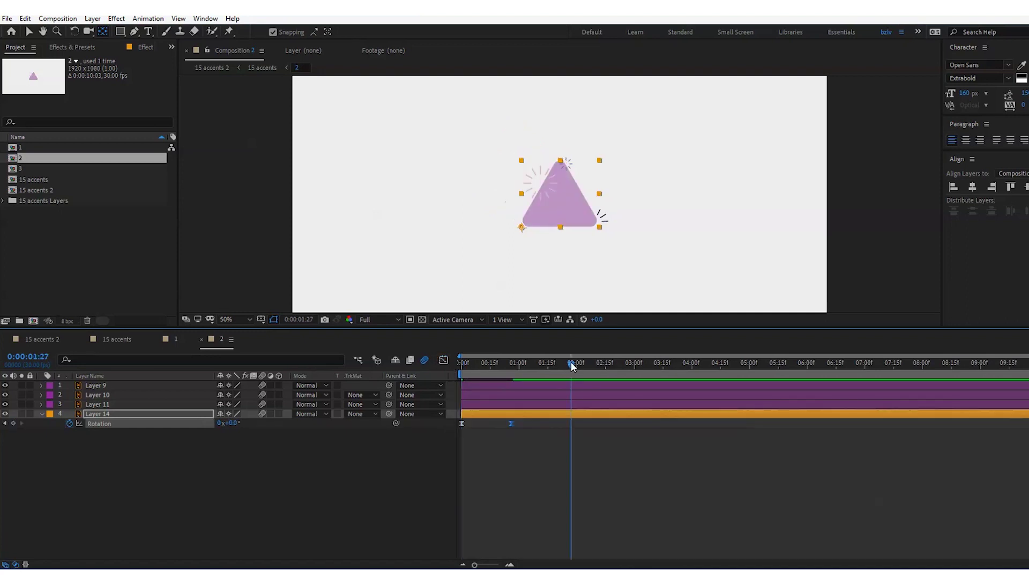
pyautogui.press('n')
pyautogui.press('space')
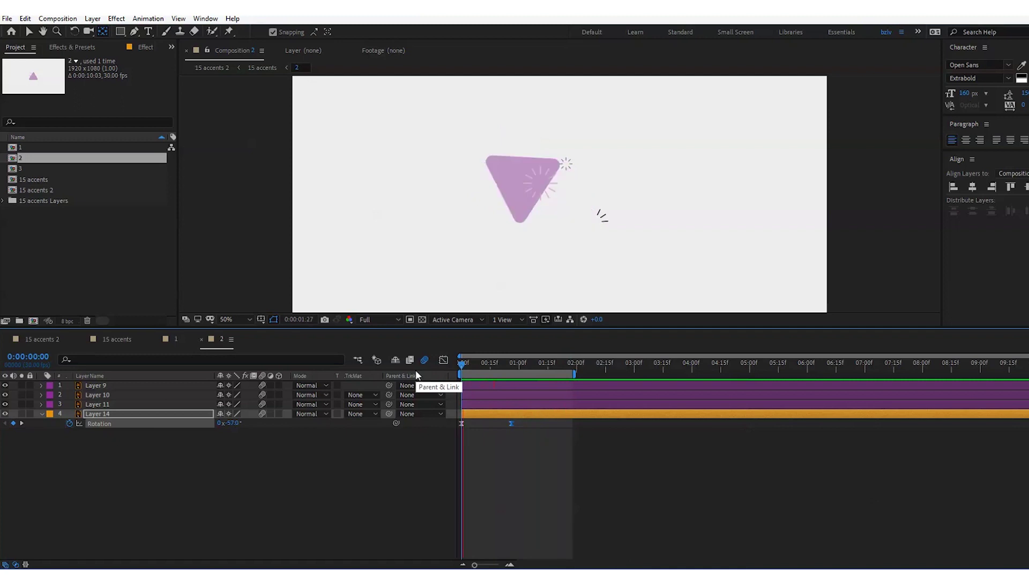
pyautogui.press('space')
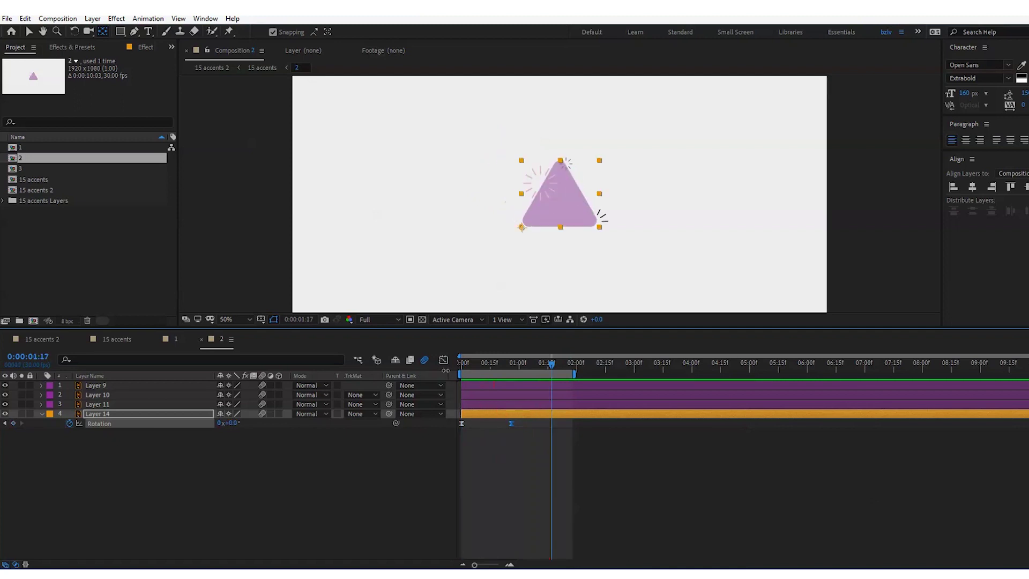
pyautogui.press('space')
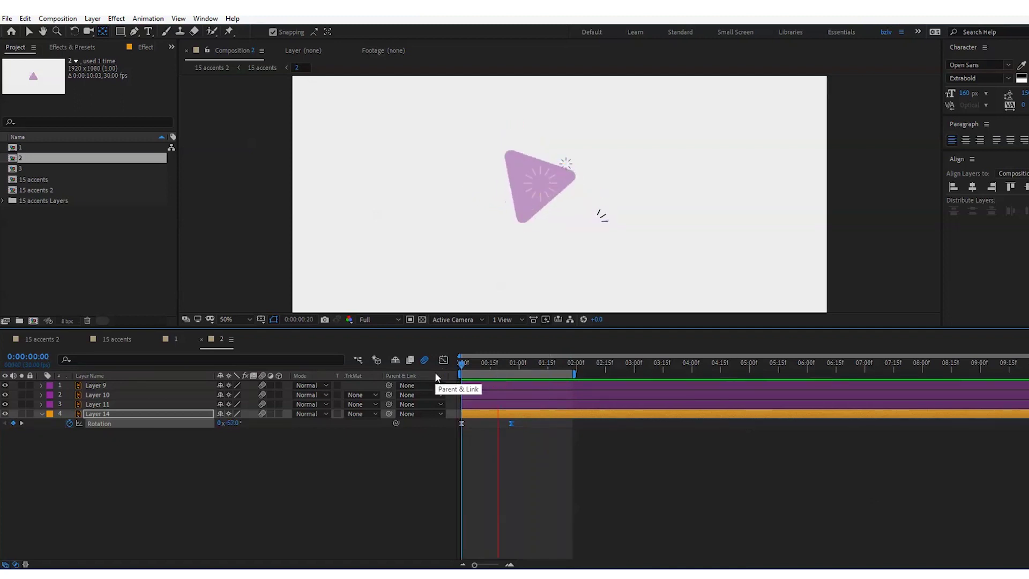
pyautogui.press('space')
# Set Layer 14's starting Rotation at frame 0 to -89°
pyautogui.click(459, 367)
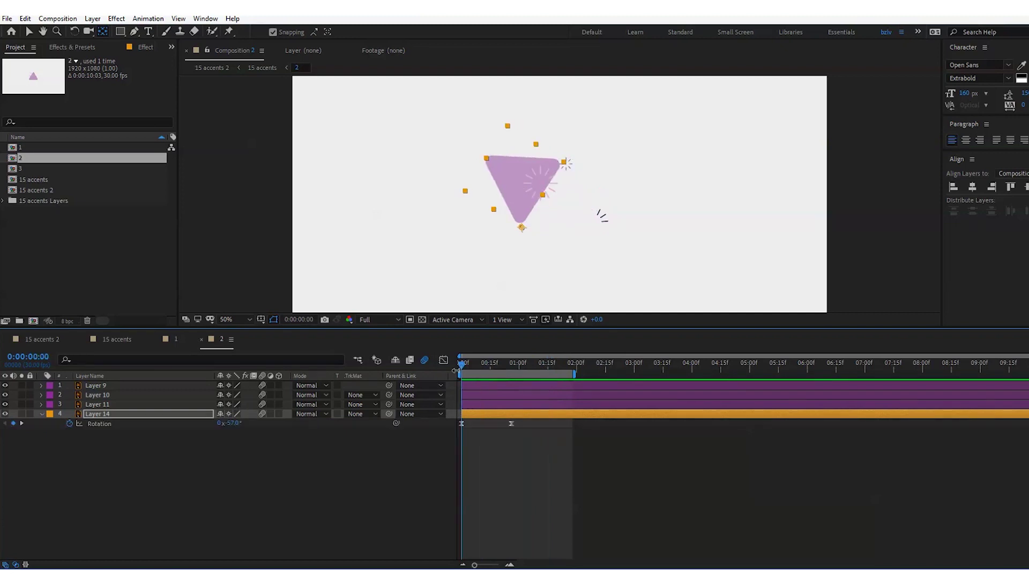
pyautogui.moveTo(230, 423); pyautogui.dragTo(221, 427)
pyautogui.click(214, 472)
# Draw a tall rectangle beside the rotated triangle, place it directly above Layer 14, and set it as that layer's alpha matte
pyautogui.click(120, 31)
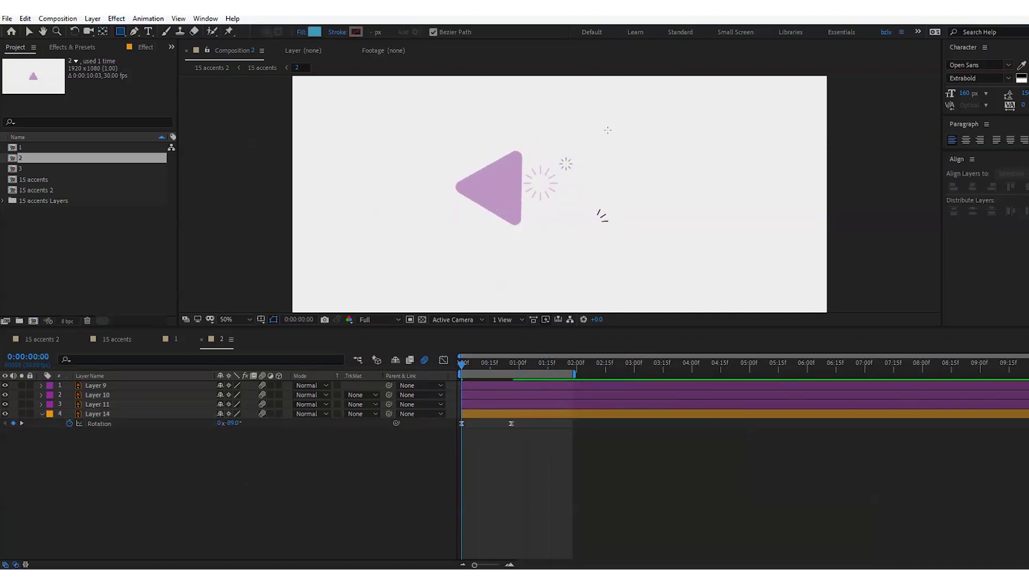
pyautogui.moveTo(618, 125); pyautogui.dragTo(525, 245)
pyautogui.moveTo(130, 382); pyautogui.dragTo(121, 449)
pyautogui.click(352, 452)
pyautogui.click(378, 491)
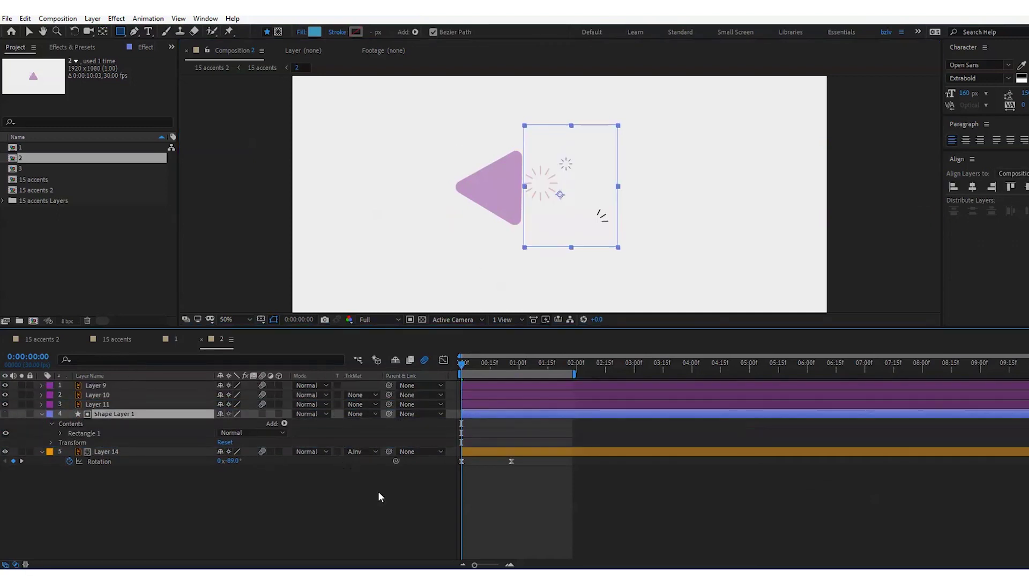
pyautogui.click(352, 452)
pyautogui.click(378, 481)
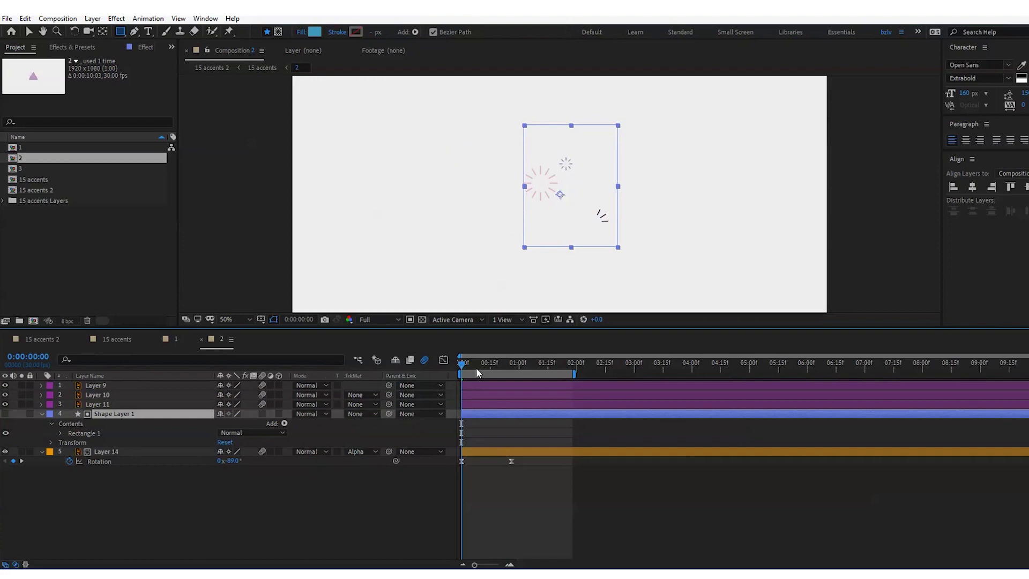
# Scrub and preview composition 2 to examine the matted triangle together with its animated accent lines
pyautogui.moveTo(464, 366); pyautogui.dragTo(487, 368)
pyautogui.press(',')
pyautogui.press('space')
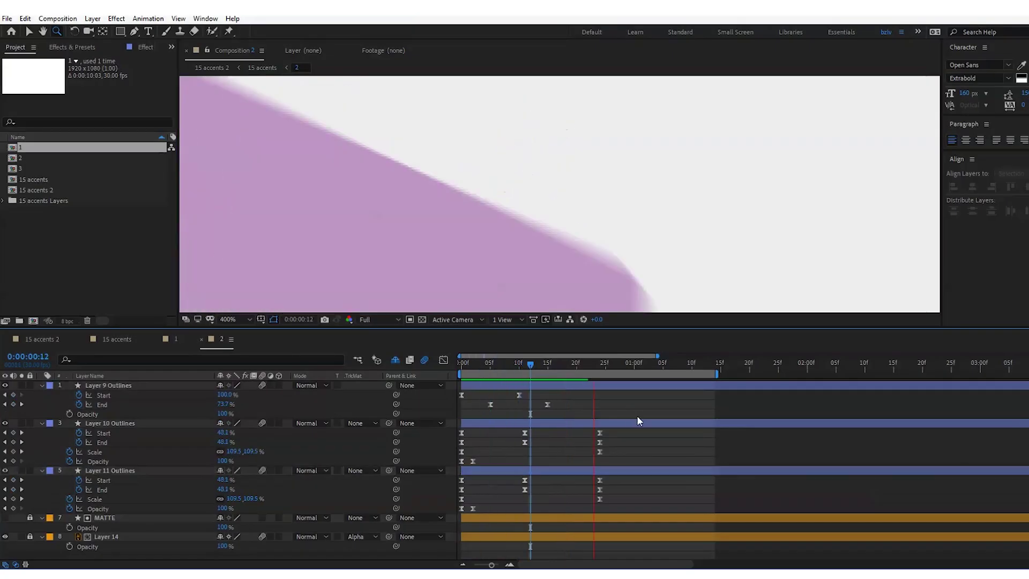
pyautogui.press('space')
pyautogui.scroll(-3, 616, 258)
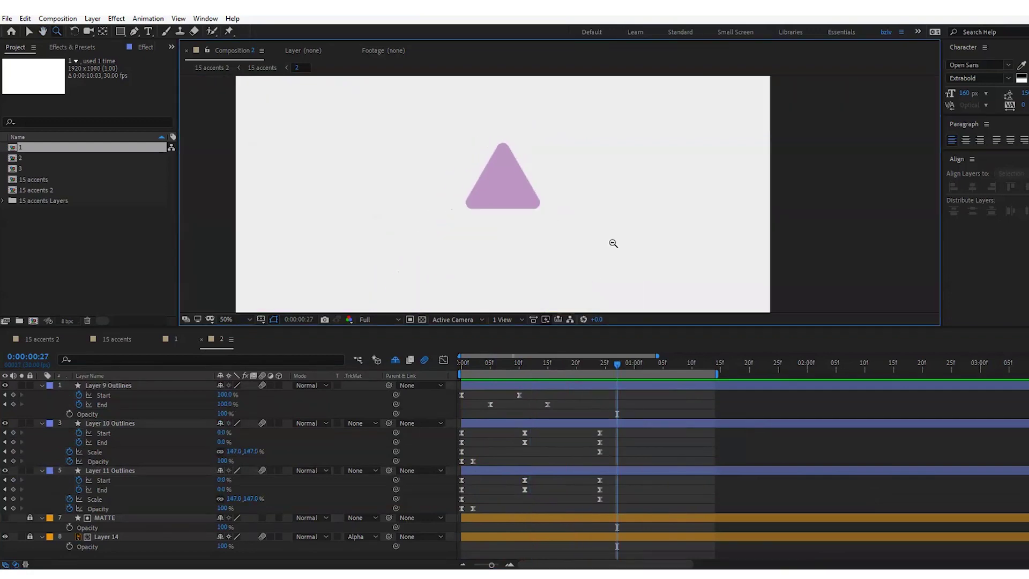
pyautogui.moveTo(488, 369); pyautogui.dragTo(561, 431)
pyautogui.press('space')
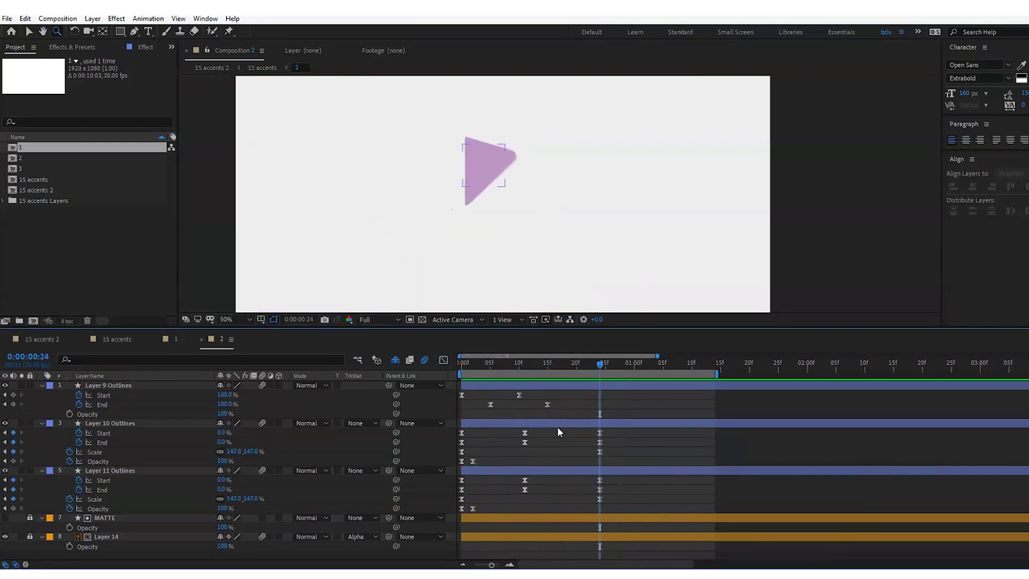
# Delay the Layer 9 Outlines layer to start at about frame 25 and check its timing against the rotating triangle
pyautogui.click(568, 469)
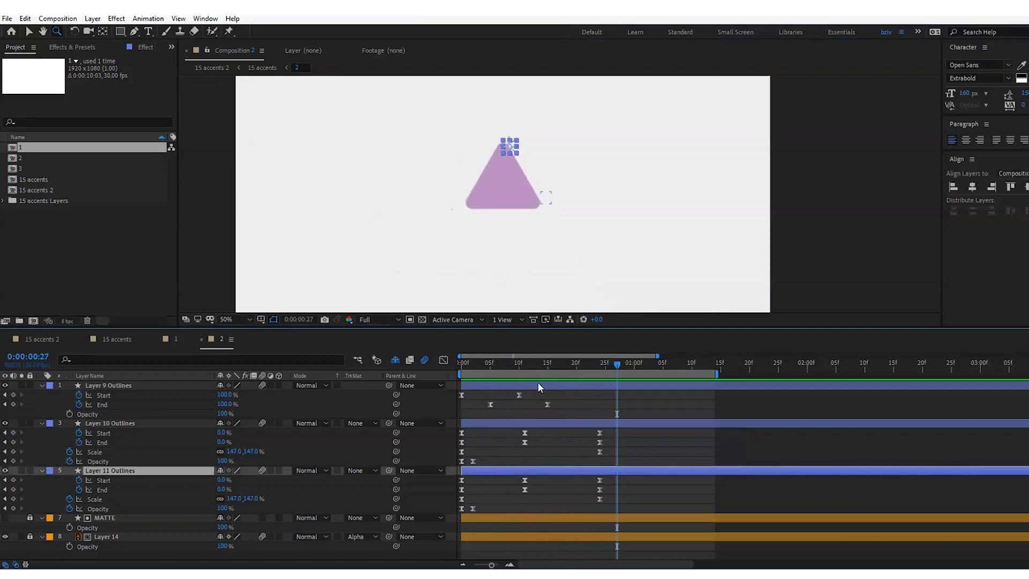
pyautogui.click(499, 382)
pyautogui.moveTo(651, 387); pyautogui.dragTo(715, 389)
pyautogui.moveTo(629, 367); pyautogui.dragTo(599, 370)
pyautogui.click(584, 396)
pyautogui.press('space')
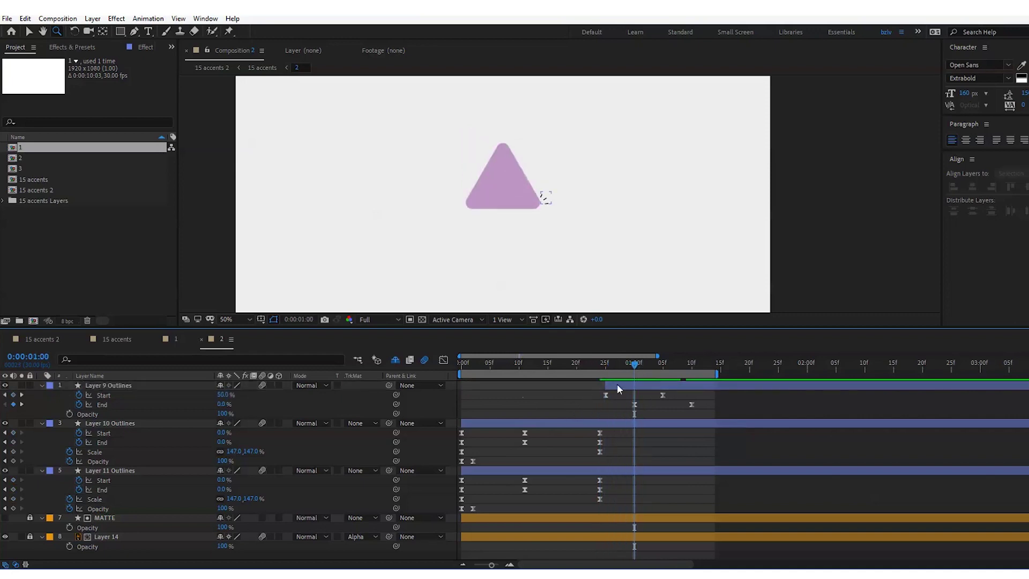
pyautogui.click(540, 365)
pyautogui.moveTo(540, 369); pyautogui.dragTo(657, 382)
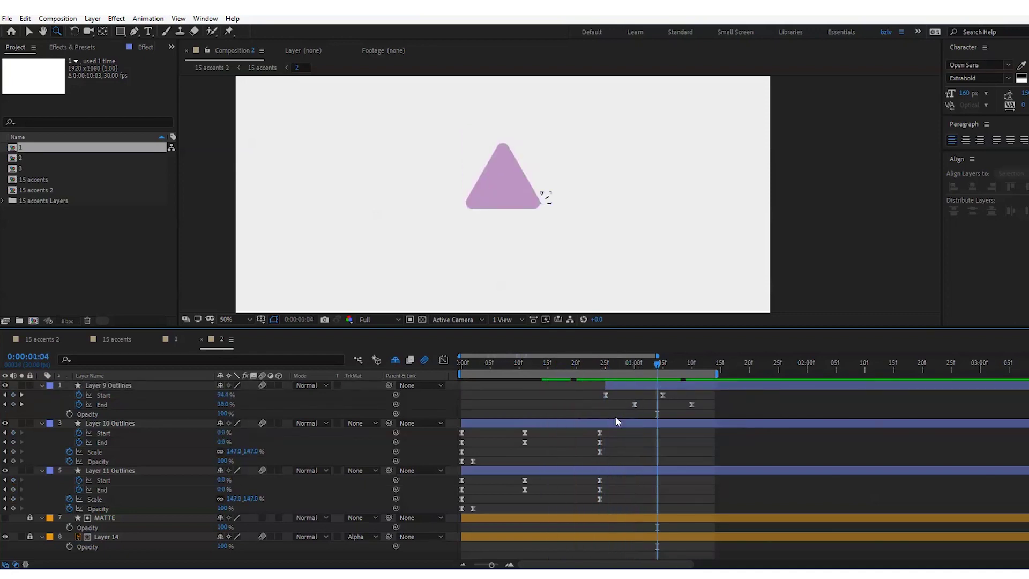
# Start Layer 10 Outlines at about frame 27 and Layer 11 Outlines at 1:00, preview, and extend the work area's end
pyautogui.moveTo(585, 422); pyautogui.dragTo(756, 423)
pyautogui.moveTo(534, 471); pyautogui.dragTo(721, 470)
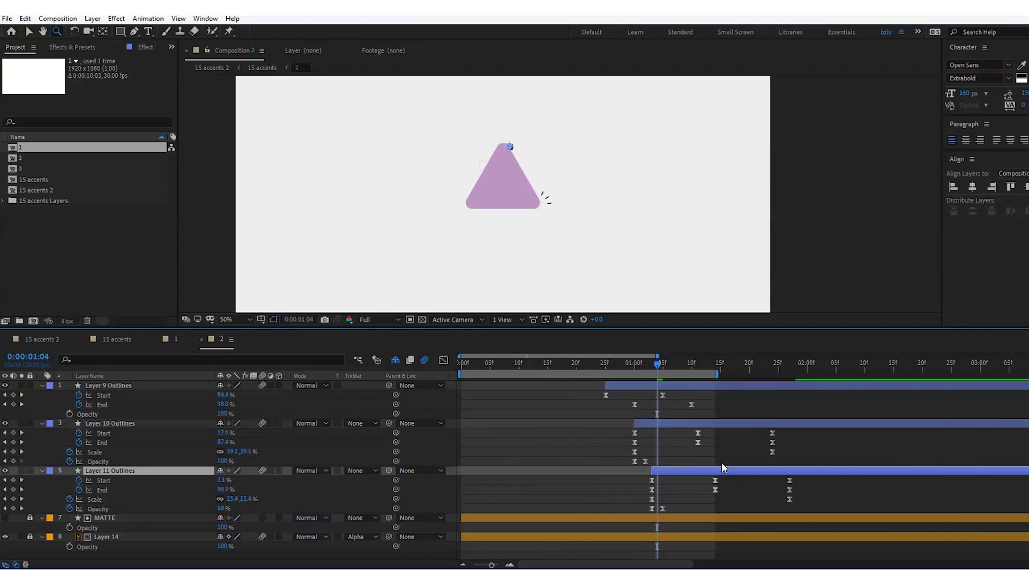
pyautogui.press('space')
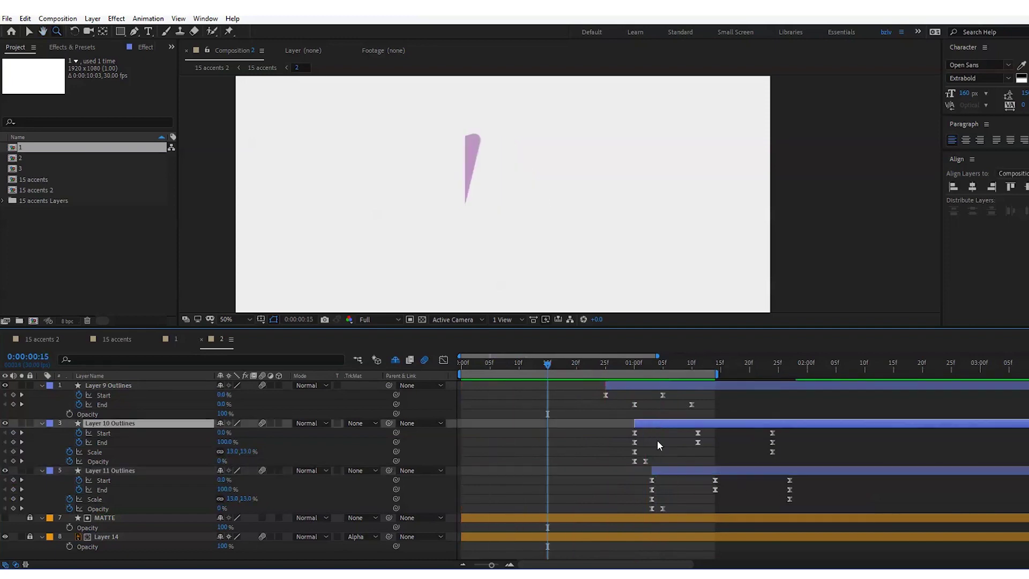
pyautogui.keyDown('shift'); pyautogui.click(664, 424); pyautogui.keyUp('shift')
pyautogui.moveTo(665, 424); pyautogui.dragTo(645, 423)
pyautogui.press('space')
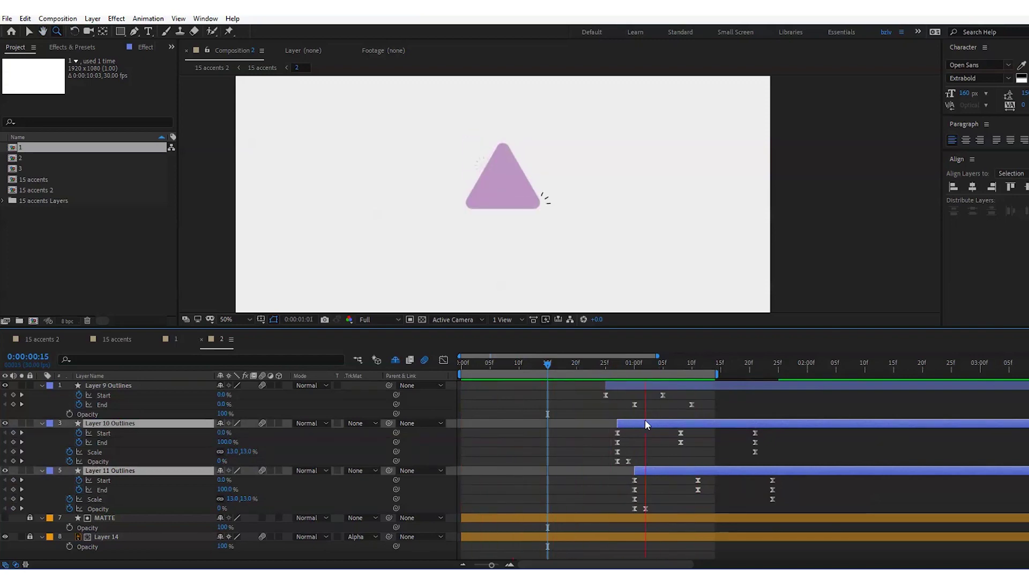
pyautogui.click(720, 377)
pyautogui.moveTo(718, 375); pyautogui.dragTo(849, 379)
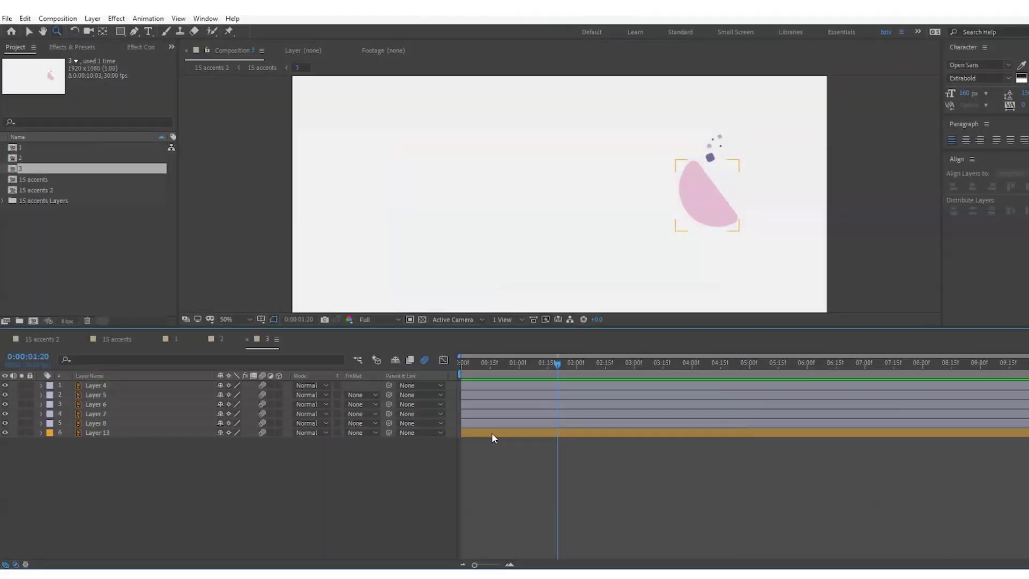
# Turn off snapping and move Layer 13's anchor point to the lower-right corner of the pink half circle
pyautogui.press('y')
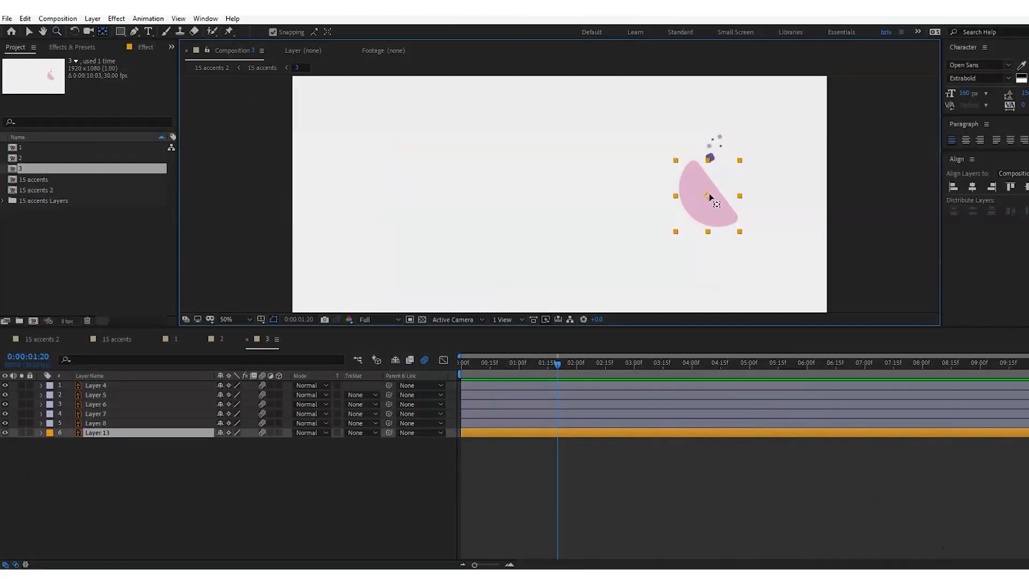
pyautogui.moveTo(708, 196); pyautogui.dragTo(739, 221)
pyautogui.click(272, 33)
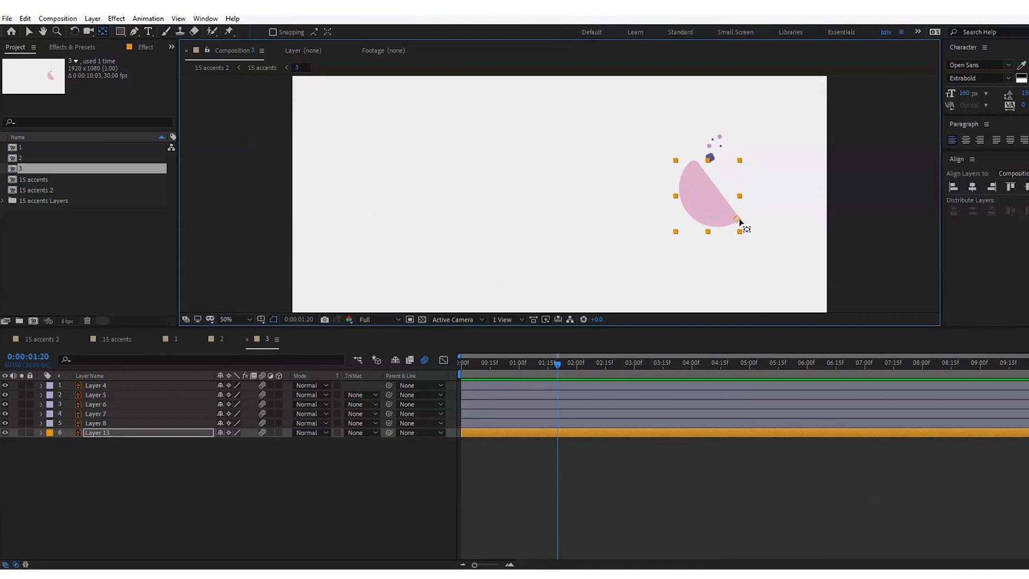
# Place a Rotation keyframe for Layer 13 at frame 17 and end the work area at 1:20
pyautogui.press('r')
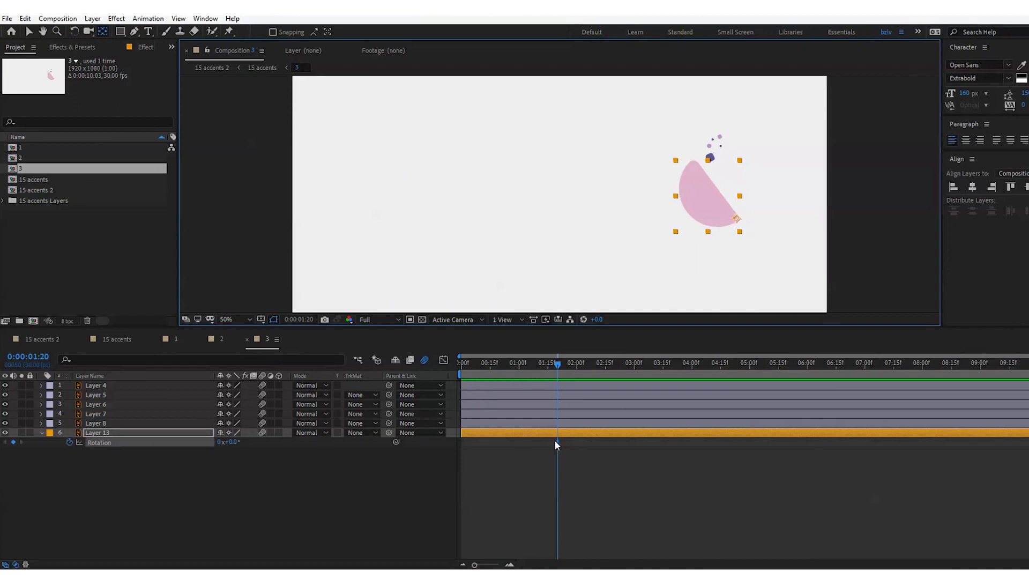
pyautogui.moveTo(556, 441); pyautogui.dragTo(493, 441)
pyautogui.press('n')
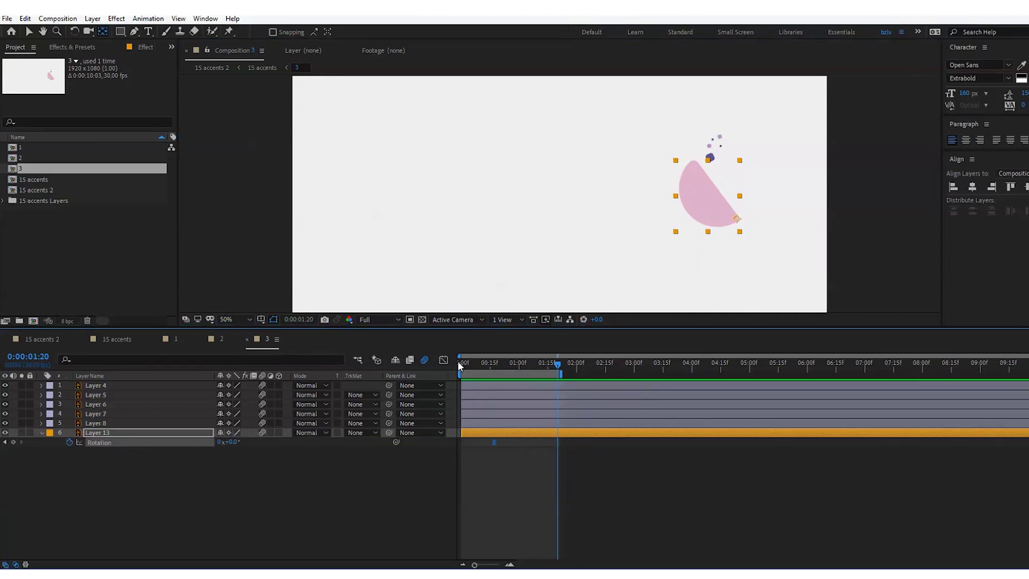
pyautogui.press('=')
pyautogui.press('=')
# Set Layer 13's Rotation at frame 0 to -40°, place an overshoot keyframe at frame 6, and preview the swing
pyautogui.moveTo(236, 442)
pyautogui.mouseDown()
pyautogui.moveTo(214, 444)
pyautogui.moveTo(238, 444)
pyautogui.mouseUp()
pyautogui.press('space')
pyautogui.moveTo(644, 443); pyautogui.dragTo(511, 445)
pyautogui.press('space')
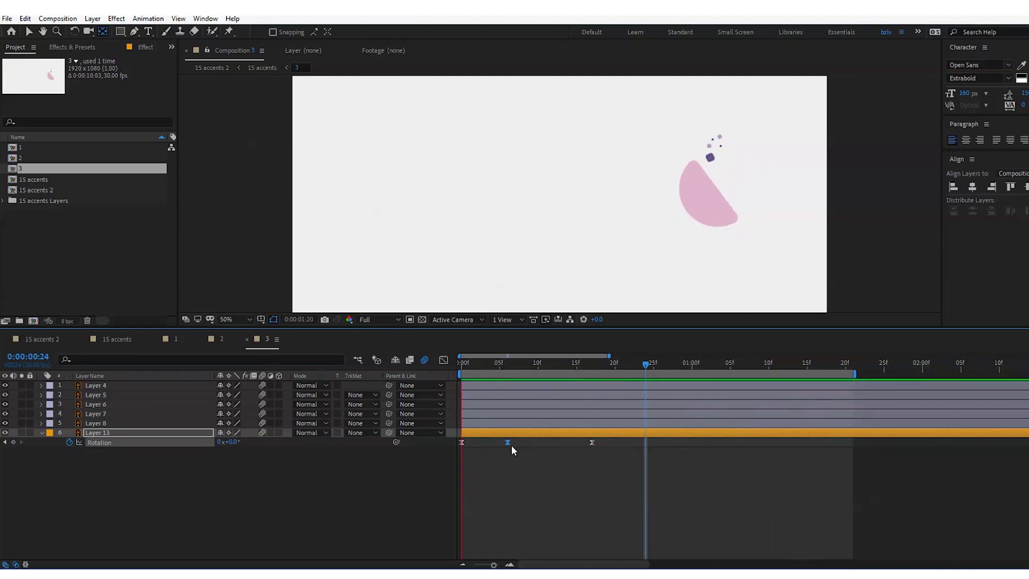
pyautogui.press('space')
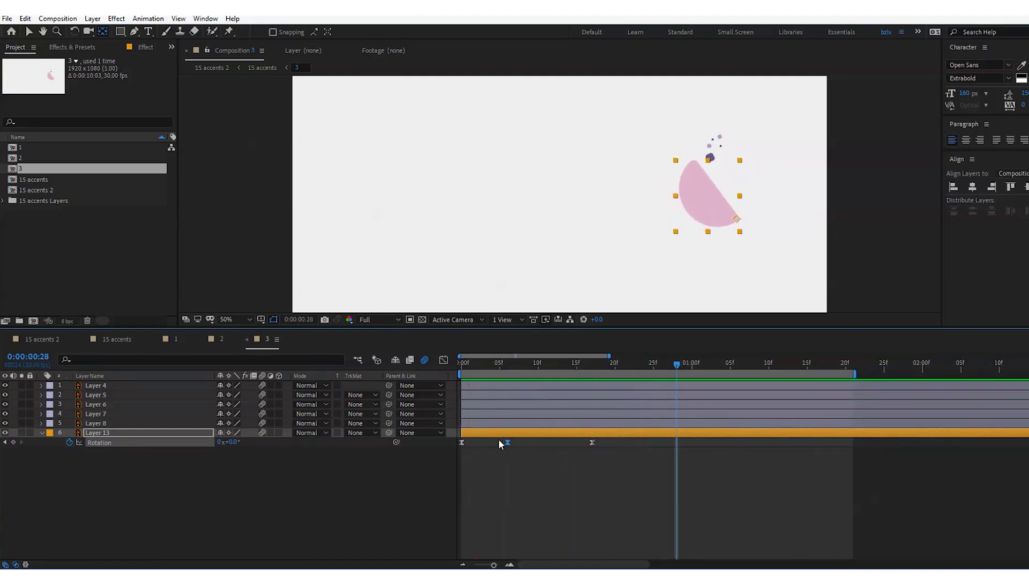
# Add Position keyframes at frame 0 to the five particle layers, Layer 4 to Layer 8
pyautogui.click(484, 427)
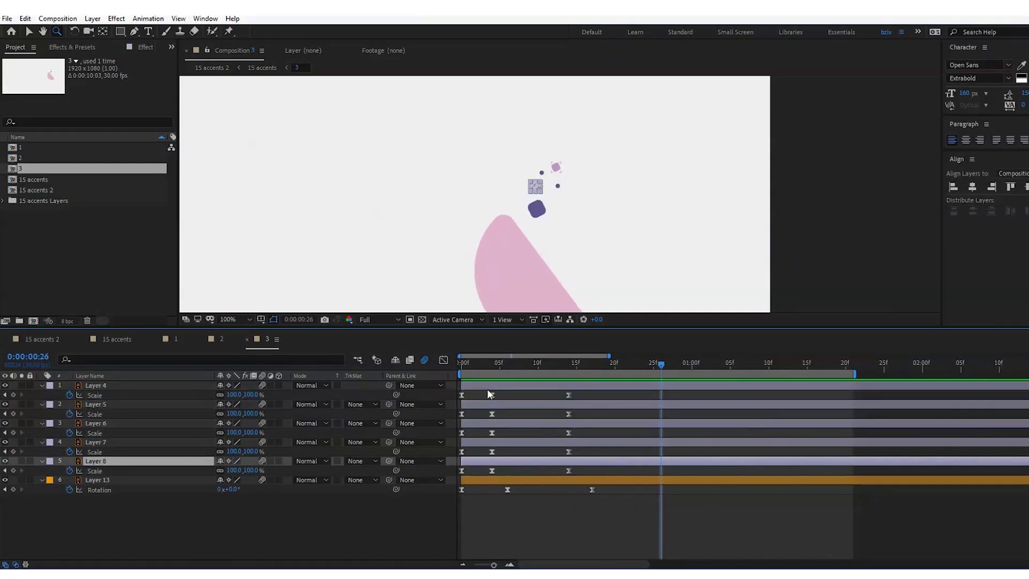
pyautogui.moveTo(657, 361); pyautogui.dragTo(439, 365)
pyautogui.press('p')
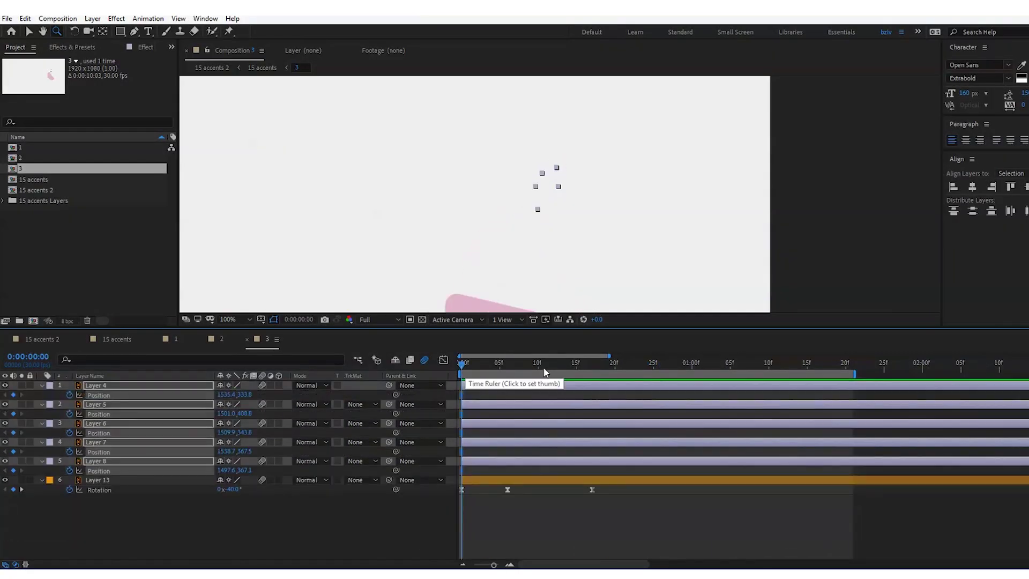
# At frame 25, spread the five particles up and to the right of the half circle along curved motion paths
pyautogui.click(653, 363)
pyautogui.hotkey('ctrl', 'shift', 'a')
pyautogui.press('v')
pyautogui.moveTo(556, 168); pyautogui.dragTo(619, 118)
pyautogui.moveTo(599, 134); pyautogui.dragTo(601, 115)
pyautogui.moveTo(578, 151); pyautogui.dragTo(567, 139)
pyautogui.moveTo(558, 186); pyautogui.dragTo(590, 102)
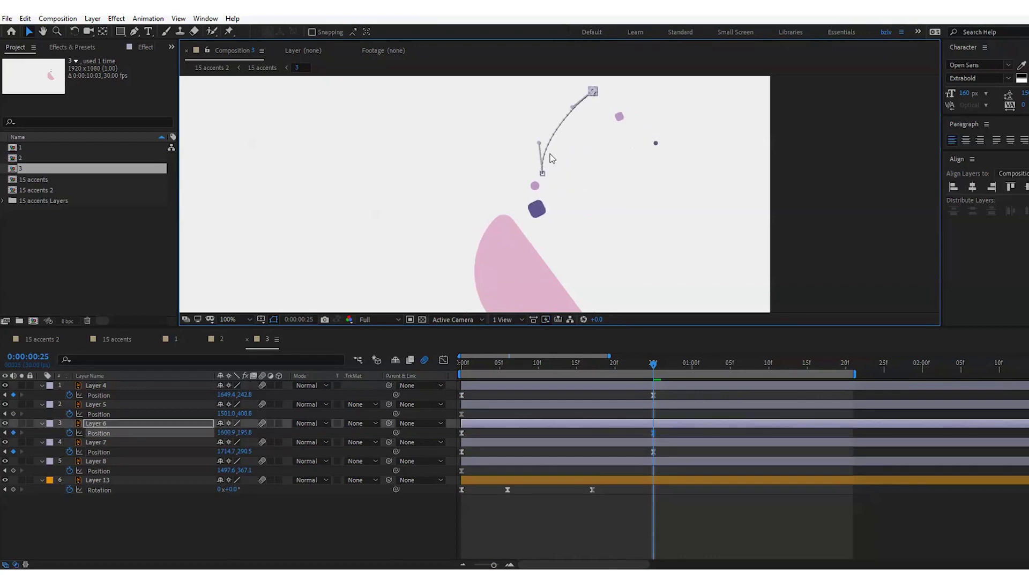
pyautogui.moveTo(535, 186); pyautogui.dragTo(615, 149)
pyautogui.moveTo(538, 210); pyautogui.dragTo(584, 145)
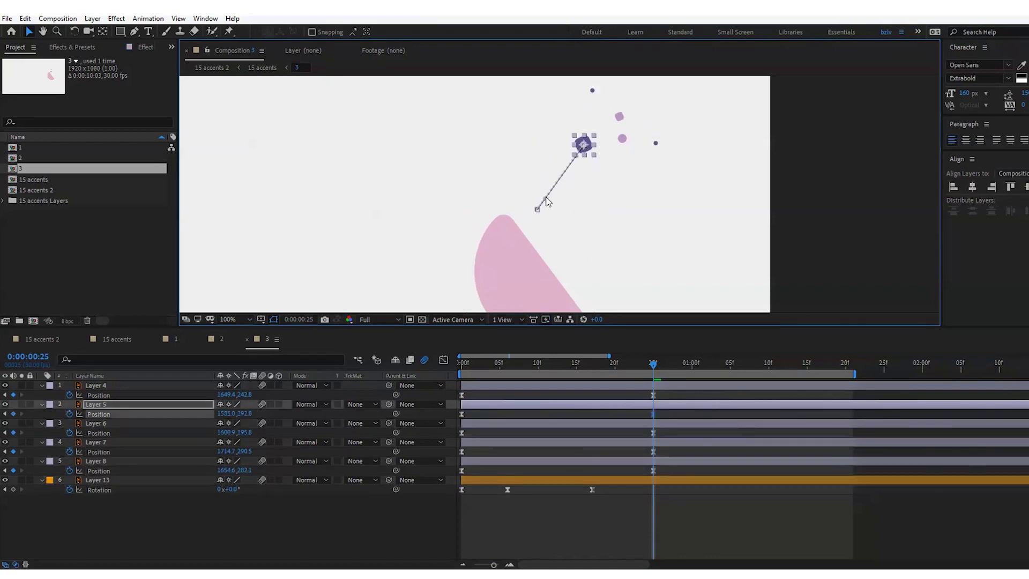
# Preview the burst and move the ending Position keyframes of Layers 4 to 8 to 1:16
pyautogui.click(476, 366)
pyautogui.press('space')
pyautogui.press('space')
pyautogui.moveTo(681, 394); pyautogui.dragTo(644, 478)
pyautogui.moveTo(653, 452); pyautogui.dragTo(815, 452)
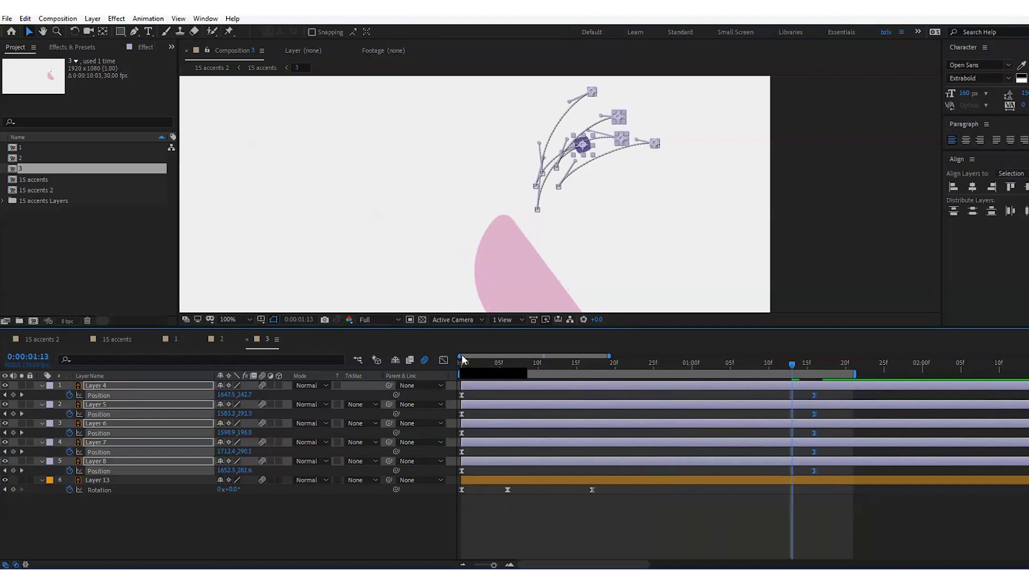
# Shape the particles' Position speed graph into an early peak with a long slow-down and preview the motion
pyautogui.click(444, 360)
pyautogui.moveTo(756, 531); pyautogui.dragTo(638, 531)
pyautogui.moveTo(520, 531); pyautogui.dragTo(492, 531)
pyautogui.click(710, 460)
pyautogui.press('space')
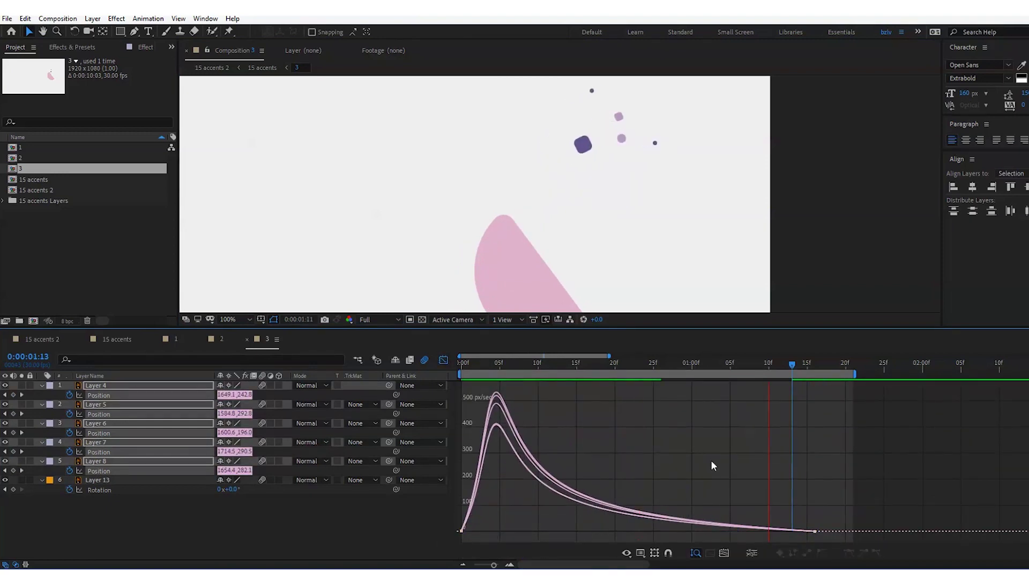
pyautogui.press('space')
pyautogui.click(443, 360)
# Fade Layers 4 to 8 out with Opacity keyframes from 1:00 to 0% at 1:09, and preview
pyautogui.click(691, 364)
pyautogui.hotkey('alt', 'shift', 't')
pyautogui.click(761, 365)
pyautogui.press('space')
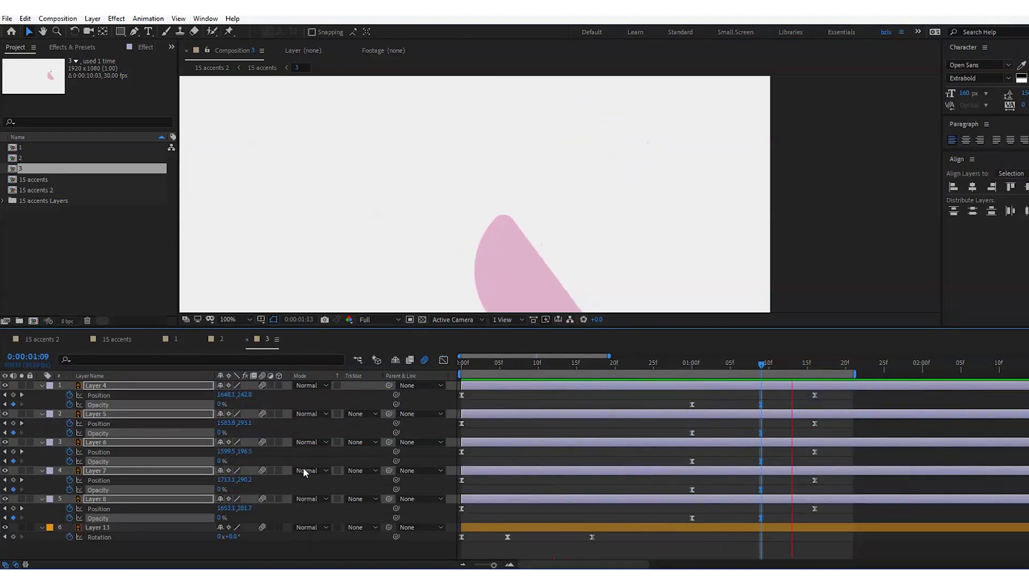
pyautogui.press('space')
# Ease the Opacity keyframes and shift them to 0:26 and 1:05, then move the ending Position keyframes to 1:19
pyautogui.moveTo(782, 400); pyautogui.dragTo(670, 523)
pyautogui.press('F9')
pyautogui.moveTo(761, 461); pyautogui.dragTo(730, 461)
pyautogui.moveTo(829, 390)
pyautogui.mouseDown()
pyautogui.moveTo(803, 513)
pyautogui.moveTo(838, 395)
pyautogui.mouseUp()
pyautogui.press('space')
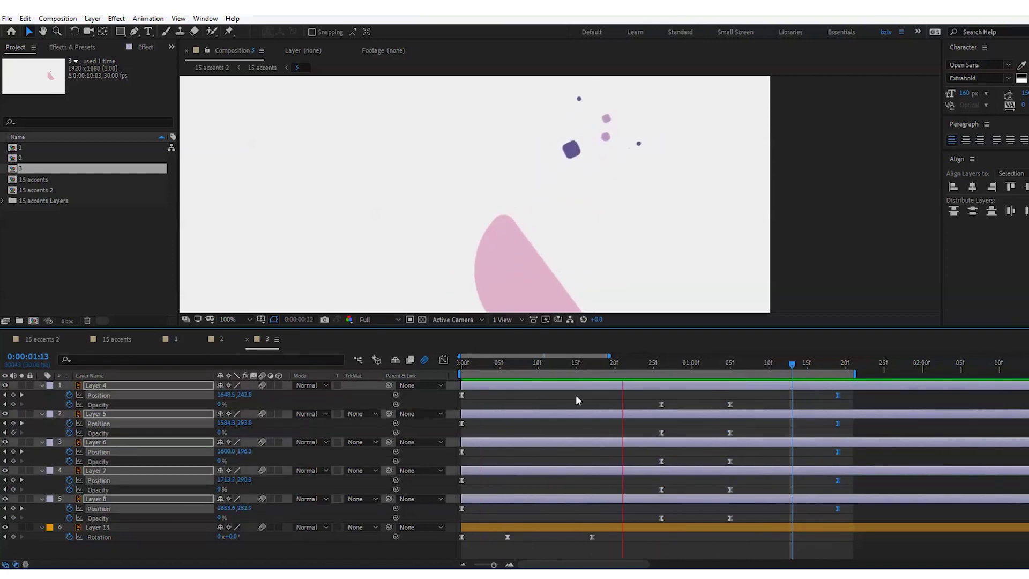
pyautogui.press('space')
# Stagger the particle layers: Layer 8 at frame 0, Layer 7 at 2, Layer 6 at 4, Layer 5 at 8, Layer 4 at 11
pyautogui.click(558, 429)
pyautogui.press('j')
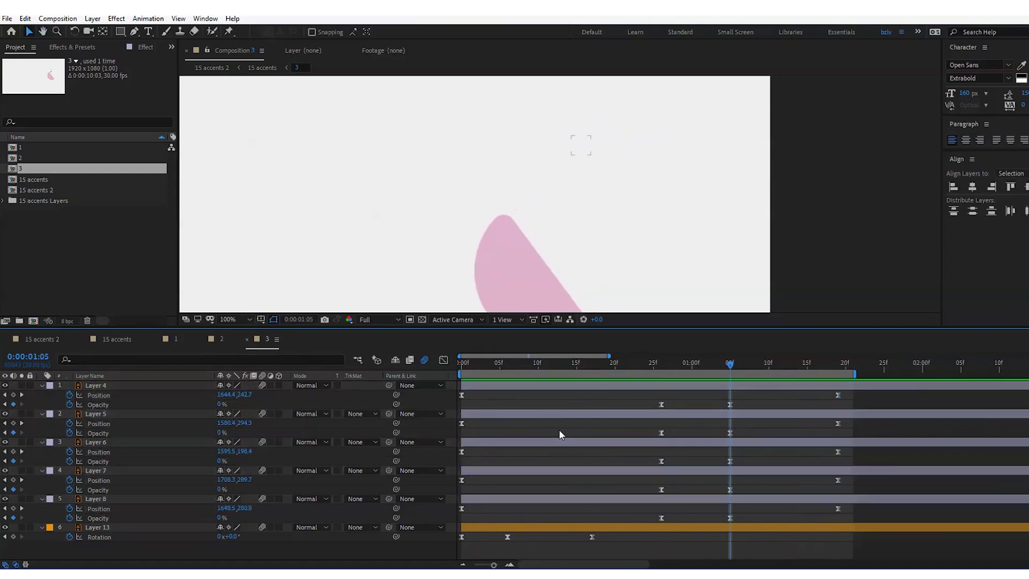
pyautogui.click(565, 367)
pyautogui.click(564, 384)
pyautogui.moveTo(501, 472); pyautogui.dragTo(573, 418)
pyautogui.moveTo(493, 385); pyautogui.dragTo(577, 391)
pyautogui.press('space')
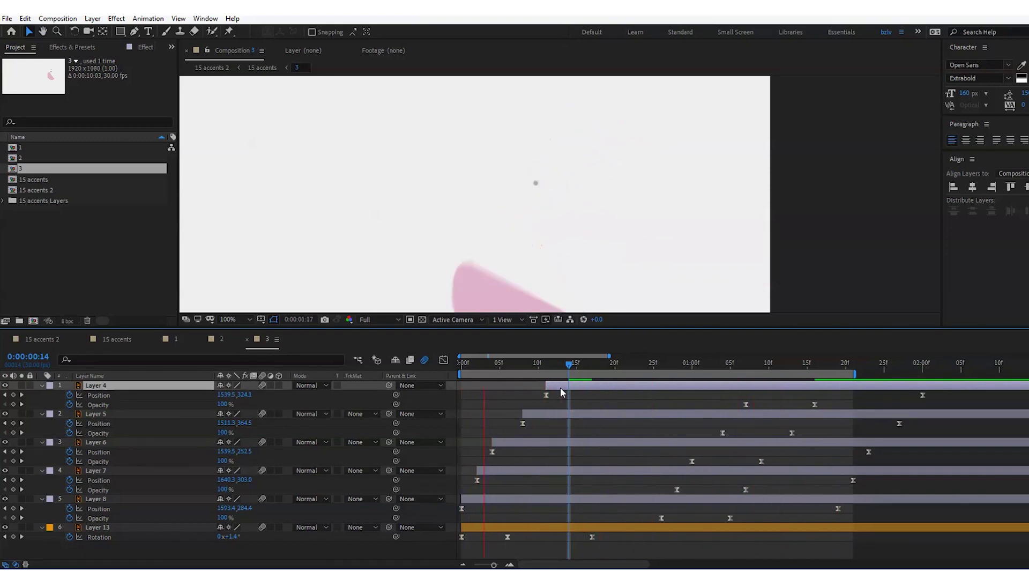
pyautogui.press('space')
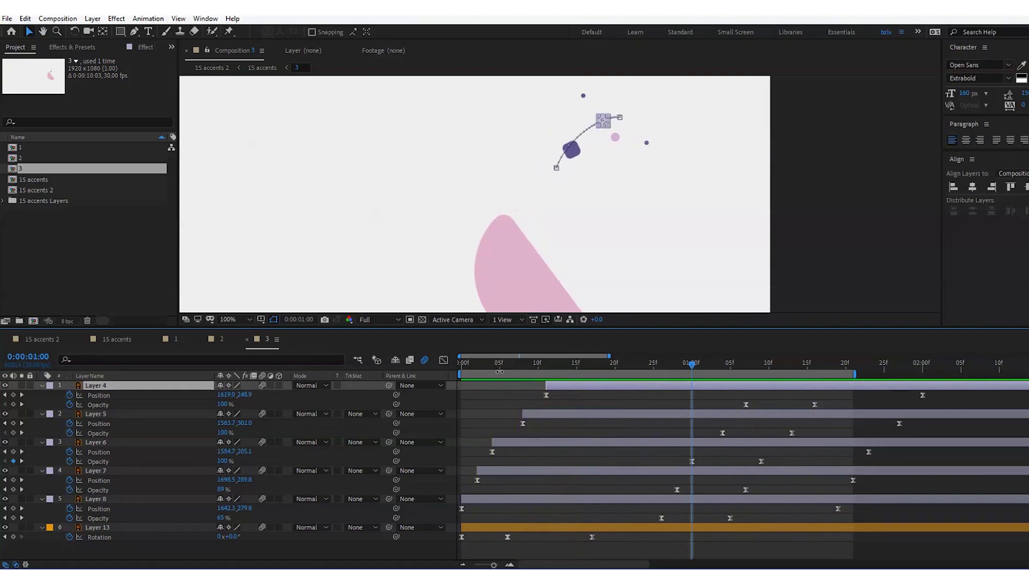
# Collapse the properties of Layers 4 to 8 and delay them together so that Layer 8 starts at frame 4
pyautogui.keyDown('shift'); pyautogui.click(510, 498); pyautogui.keyUp('shift')
pyautogui.press('u')
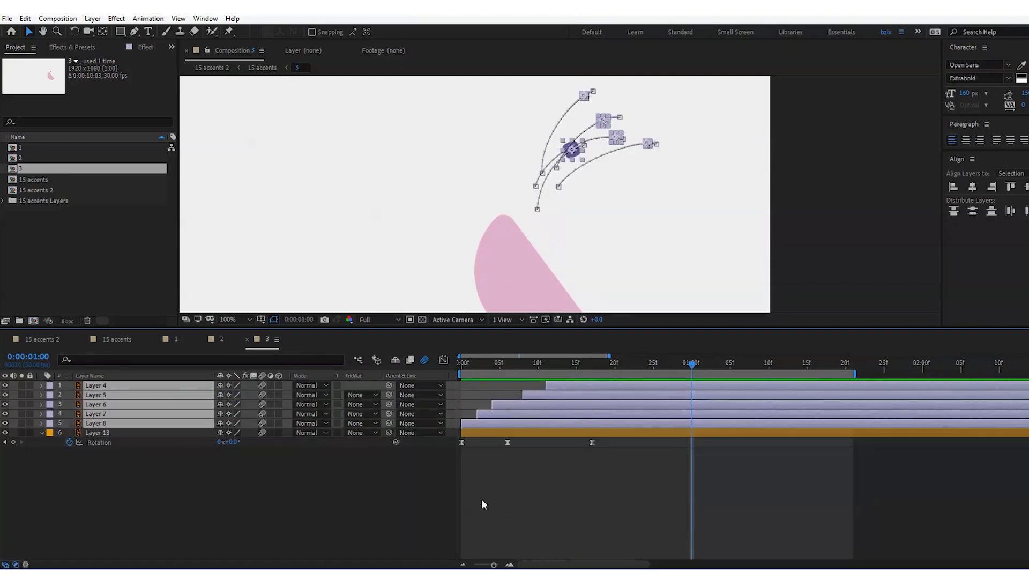
pyautogui.click(482, 499)
pyautogui.moveTo(475, 366); pyautogui.dragTo(512, 368)
pyautogui.click(501, 422)
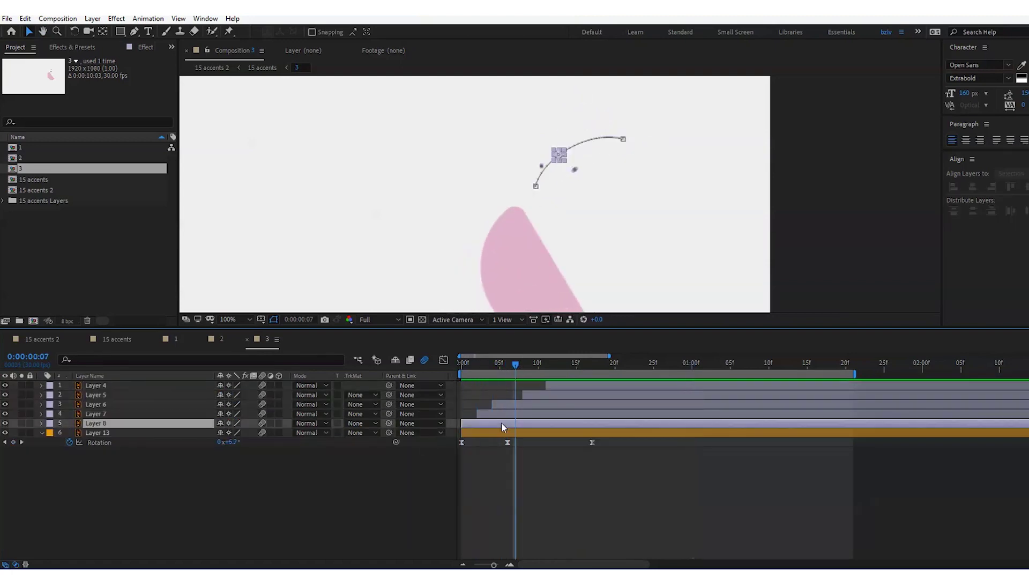
pyautogui.keyDown('shift'); pyautogui.click(563, 385); pyautogui.keyUp('shift')
pyautogui.moveTo(518, 424); pyautogui.dragTo(565, 426)
pyautogui.press('space')
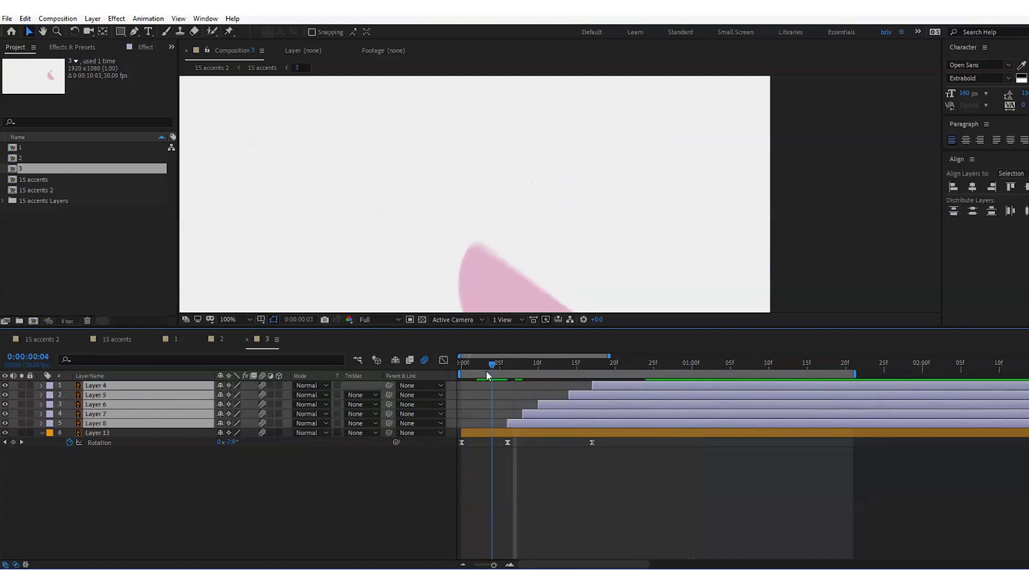
pyautogui.click(384, 489)
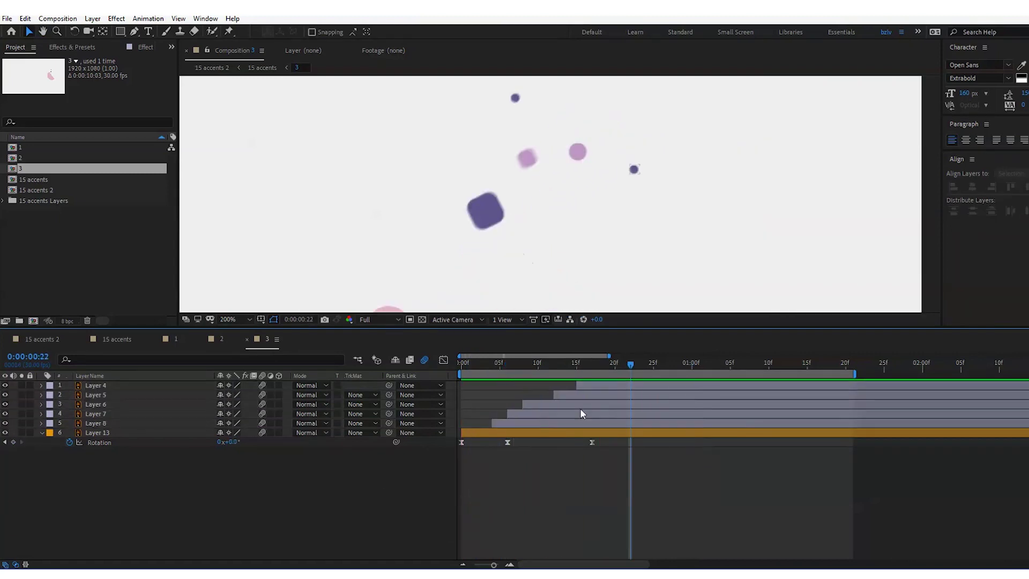
# Add Rotation keyframes to Layers 4 and 5 at frame 22, with 150° and -200° respectively at 1:15
pyautogui.click(590, 397)
pyautogui.click(593, 384)
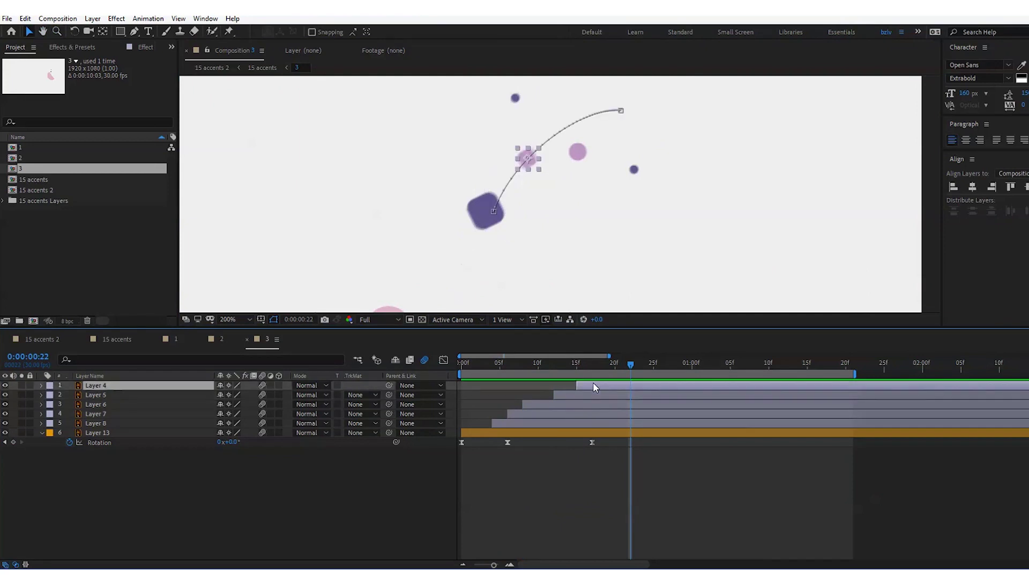
pyautogui.keyDown('shift'); pyautogui.click(588, 396); pyautogui.keyUp('shift')
pyautogui.press('r')
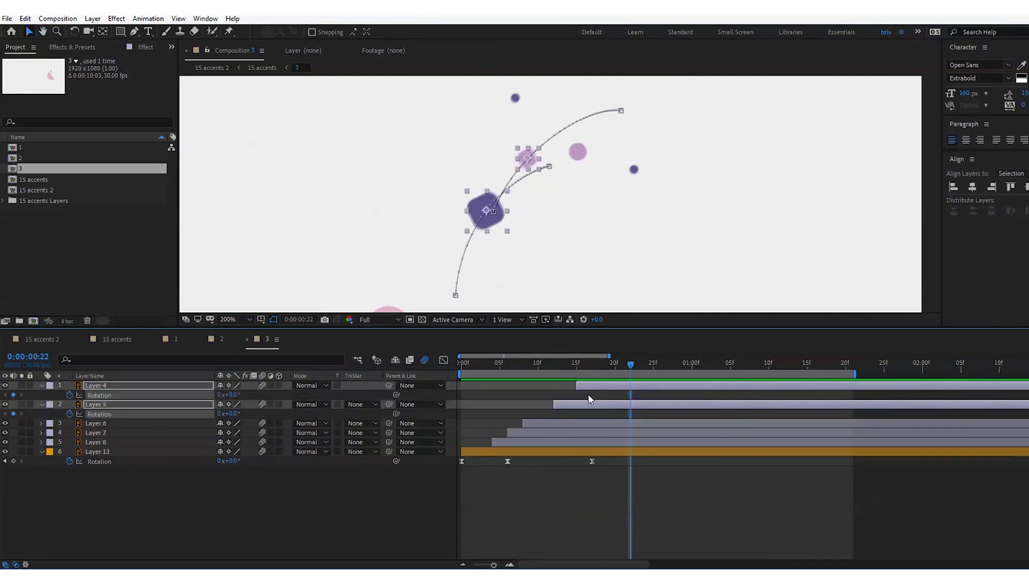
pyautogui.click(807, 370)
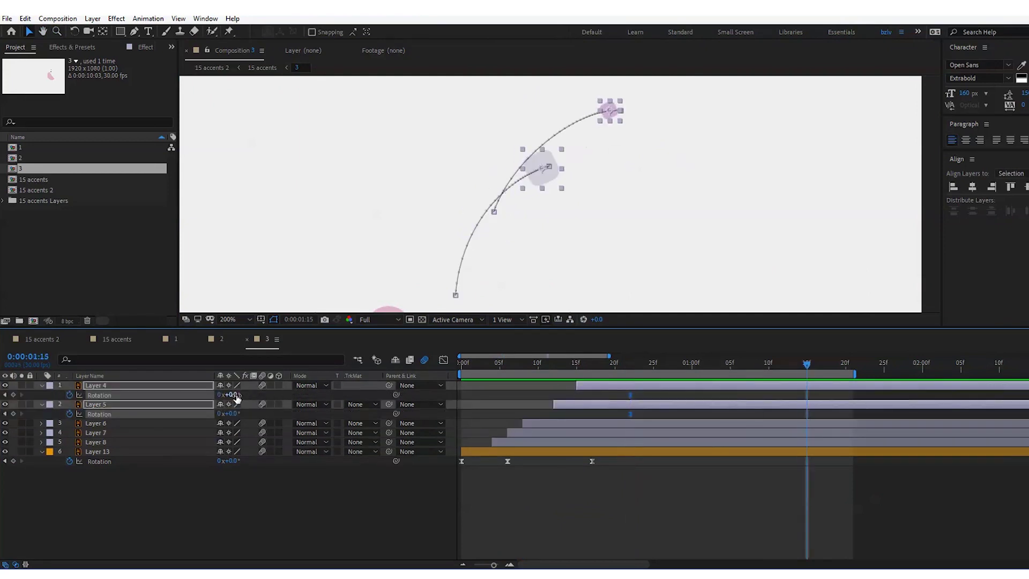
pyautogui.press('F2')
pyautogui.moveTo(234, 395); pyautogui.dragTo(317, 398)
pyautogui.moveTo(232, 414); pyautogui.dragTo(121, 415)
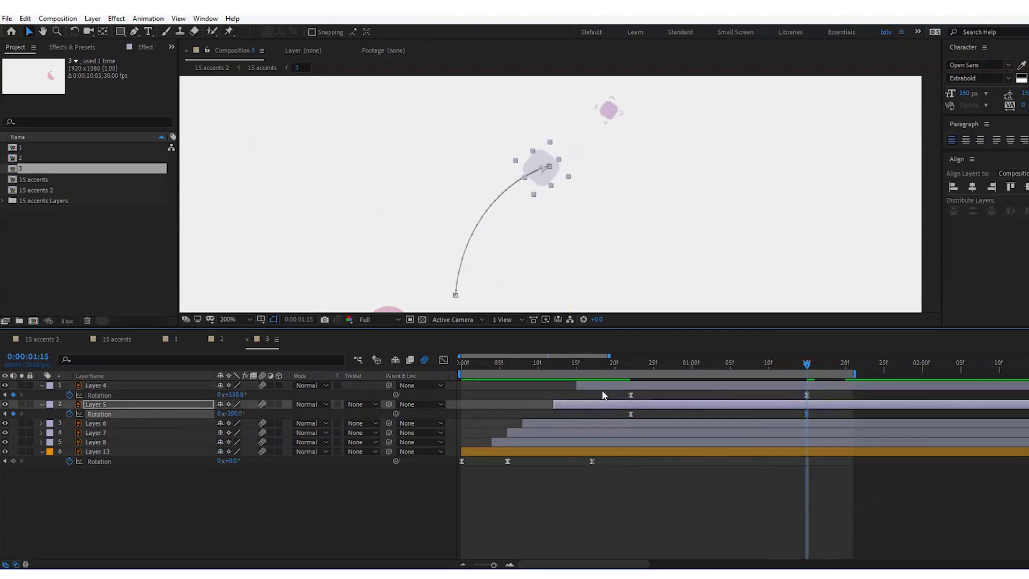
# Stretch Layer 4's rotation from frame 15 to 2:03 and Layer 5's from frame 12 to 2:06, and preview the burst
pyautogui.moveTo(631, 396); pyautogui.dragTo(577, 395)
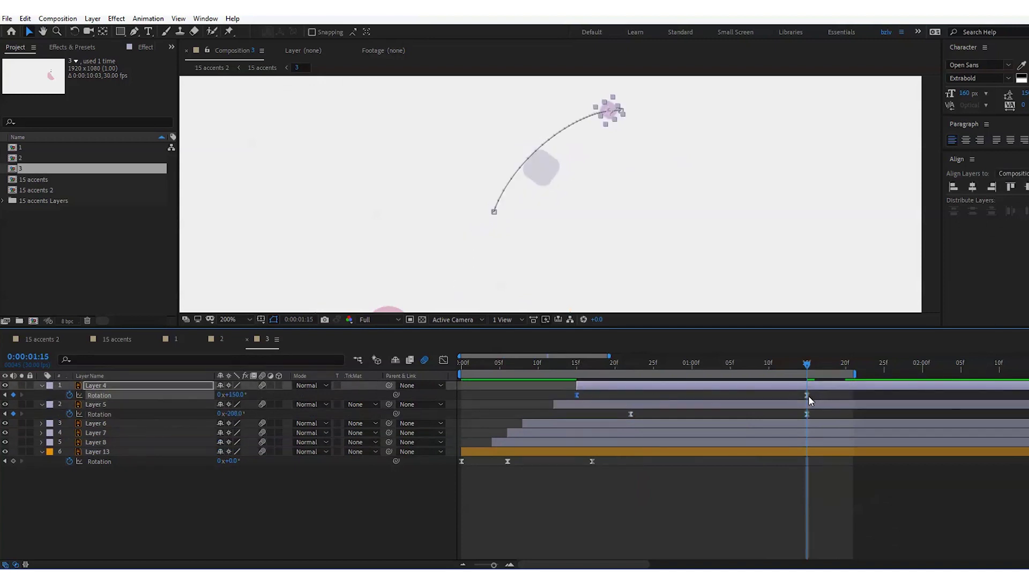
pyautogui.moveTo(808, 396); pyautogui.dragTo(947, 396)
pyautogui.moveTo(630, 415); pyautogui.dragTo(550, 414)
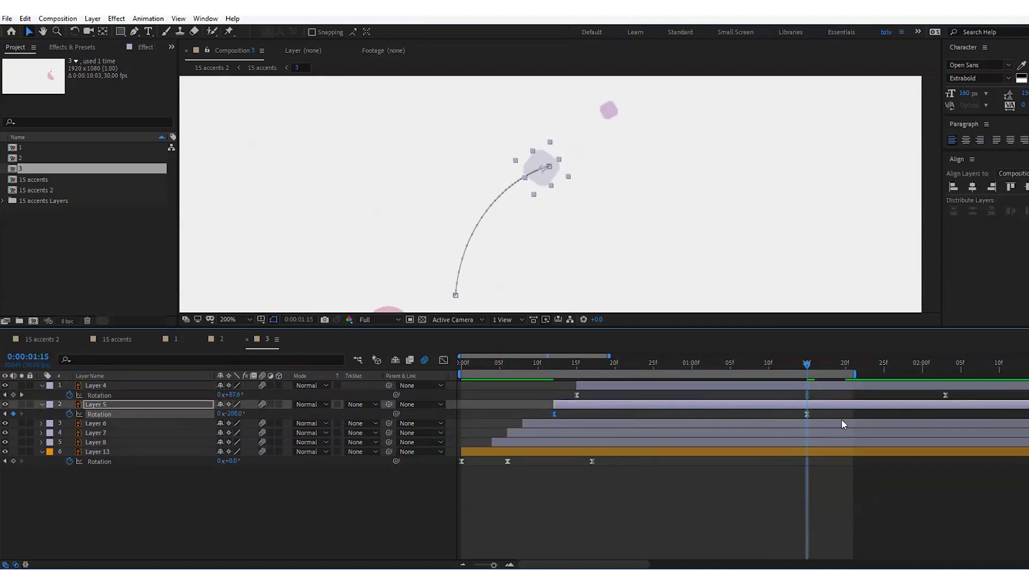
pyautogui.moveTo(808, 415); pyautogui.dragTo(969, 415)
pyautogui.press('space')
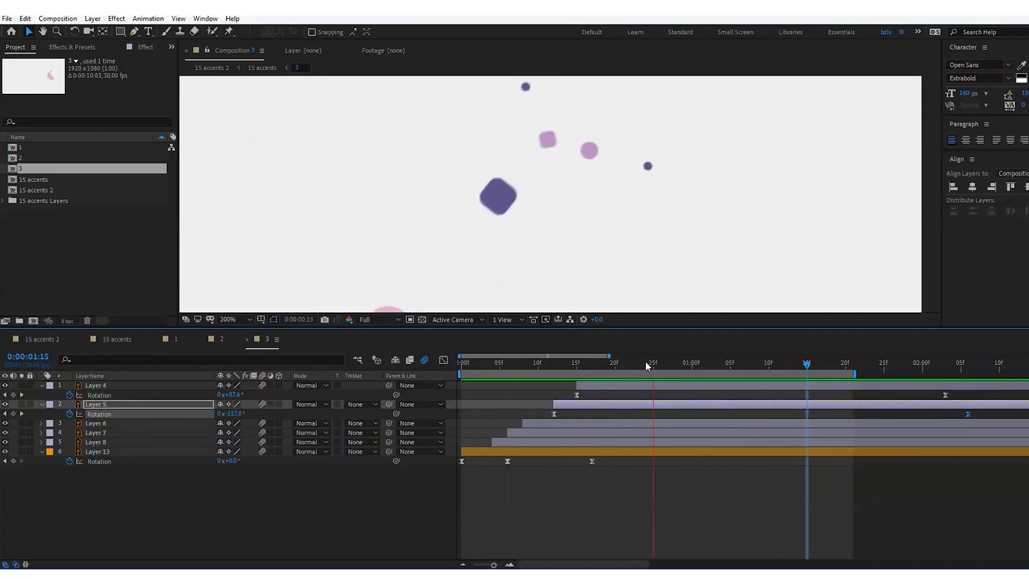
pyautogui.press('space')
pyautogui.scroll(-1, 626, 194)
pyautogui.click(438, 506)
pyautogui.press('space')
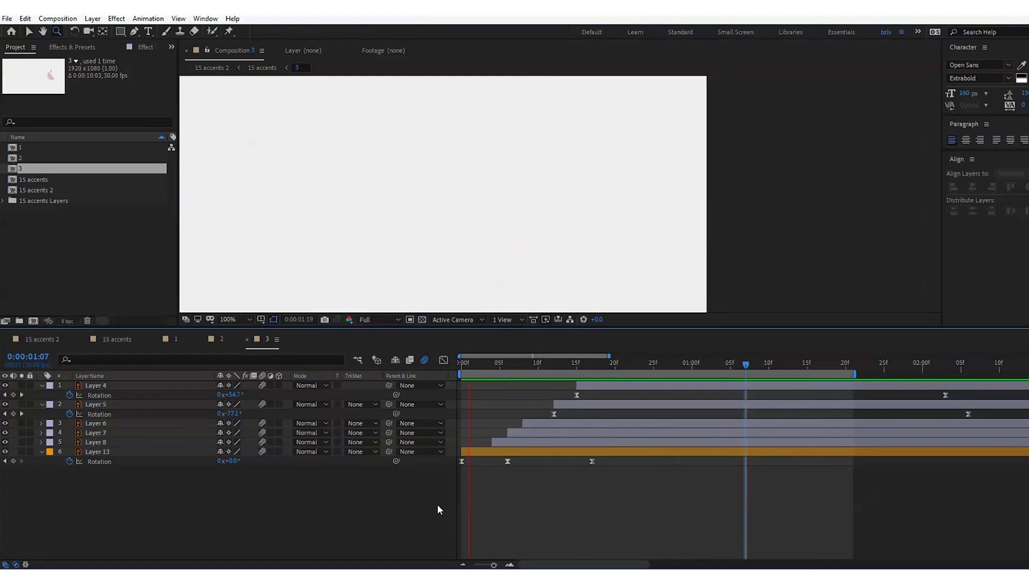